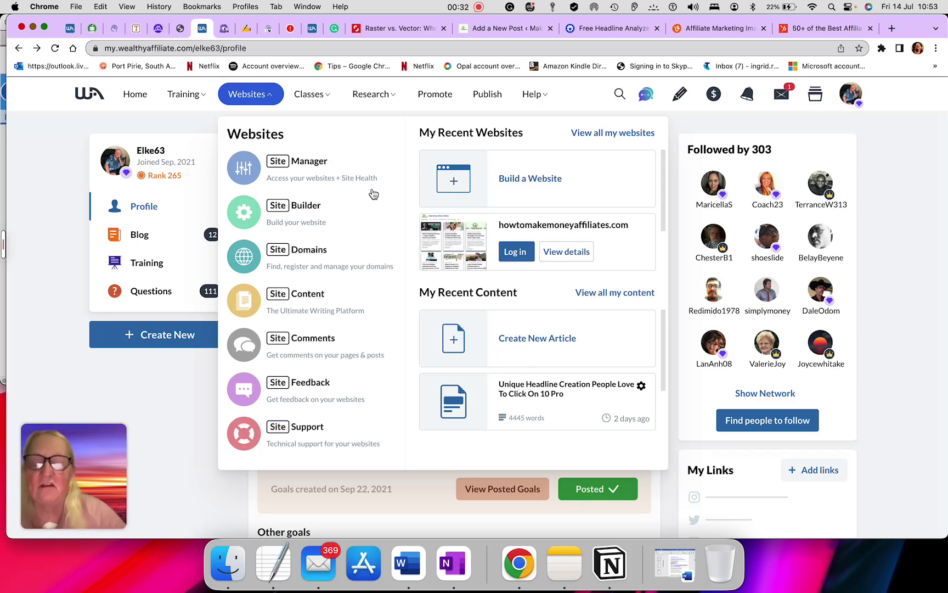
Open the Site Manager overview of all websites
click(251, 170)
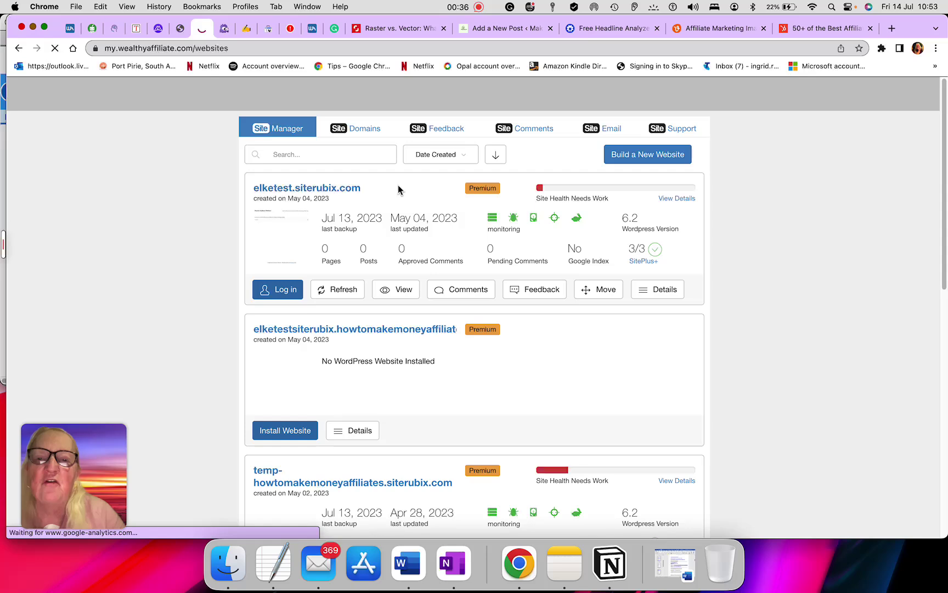
scroll(752, 309, down, 1)
right_click(751, 305)
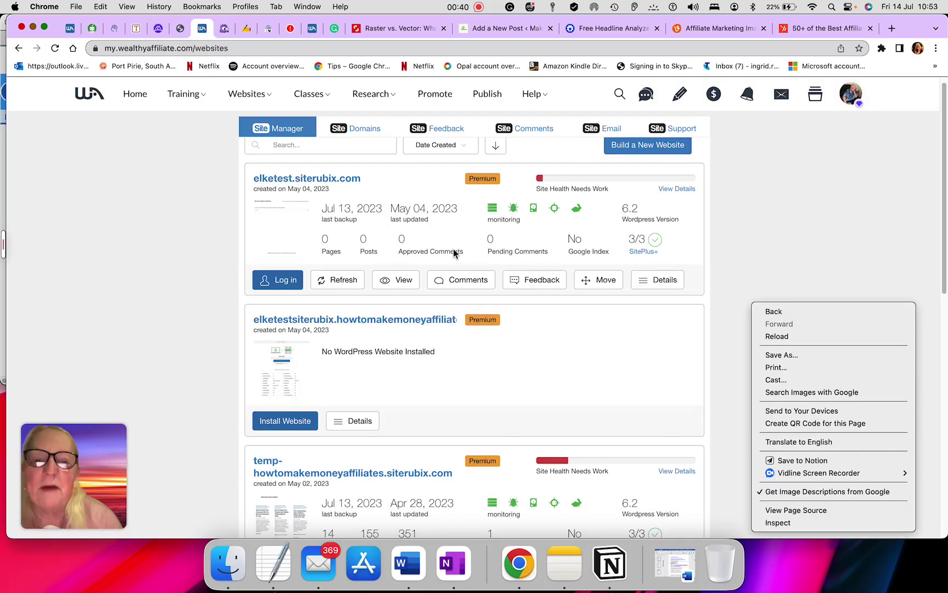
click(461, 226)
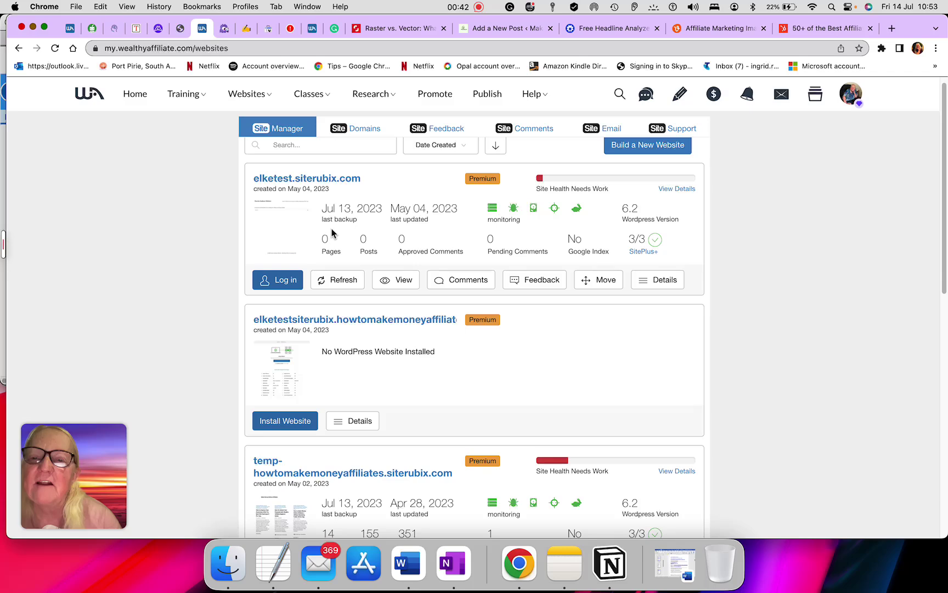
Review each website card's page, post and comment counts, index status and WordPress version
scroll(428, 276, down, 4)
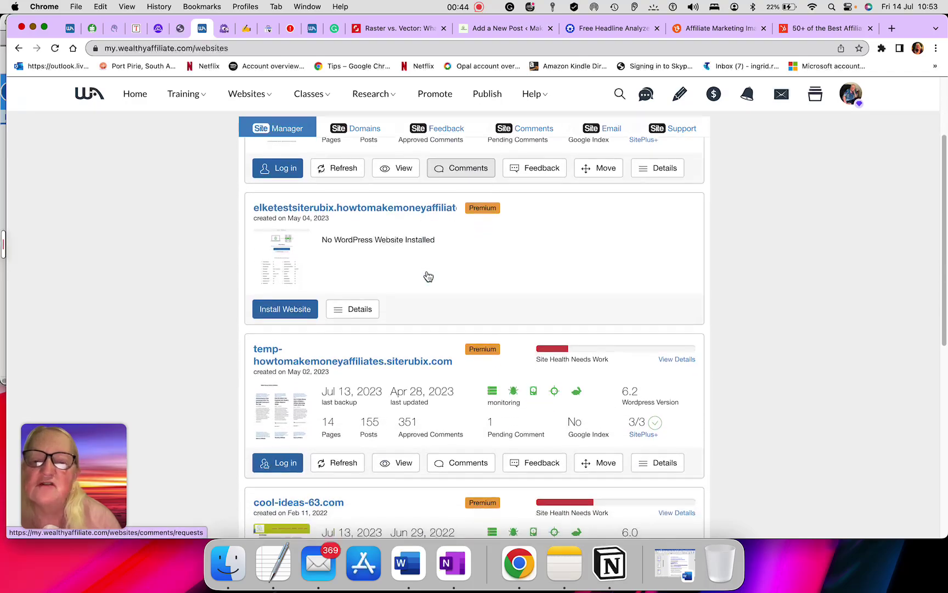
scroll(428, 276, down, 15)
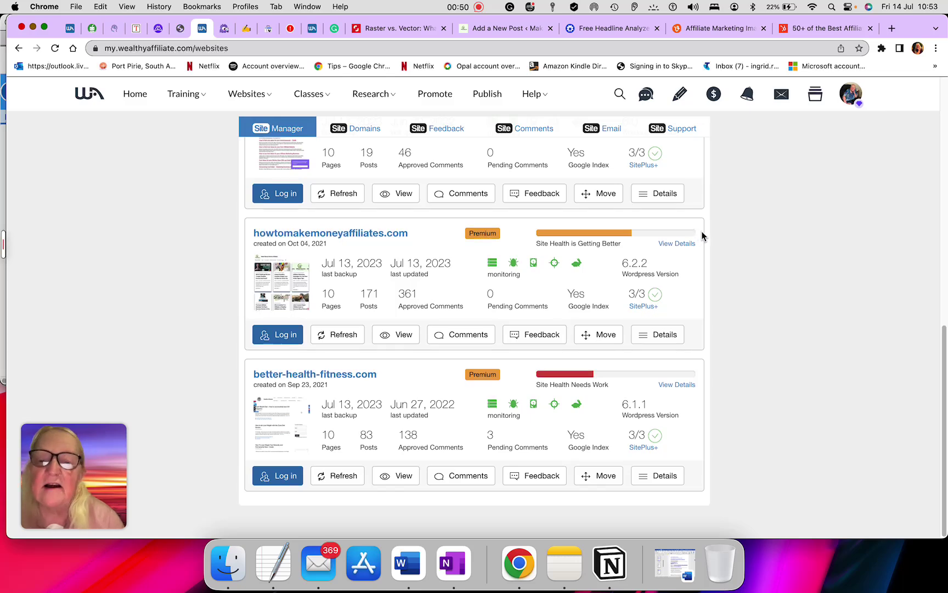
scroll(701, 235, up, 8)
scroll(702, 235, up, 1)
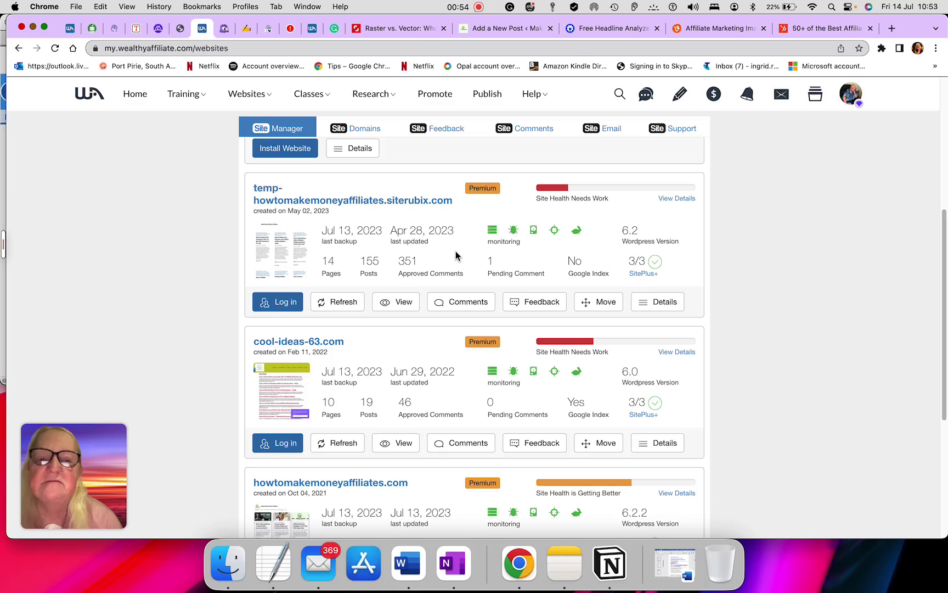
scroll(461, 252, up, 7)
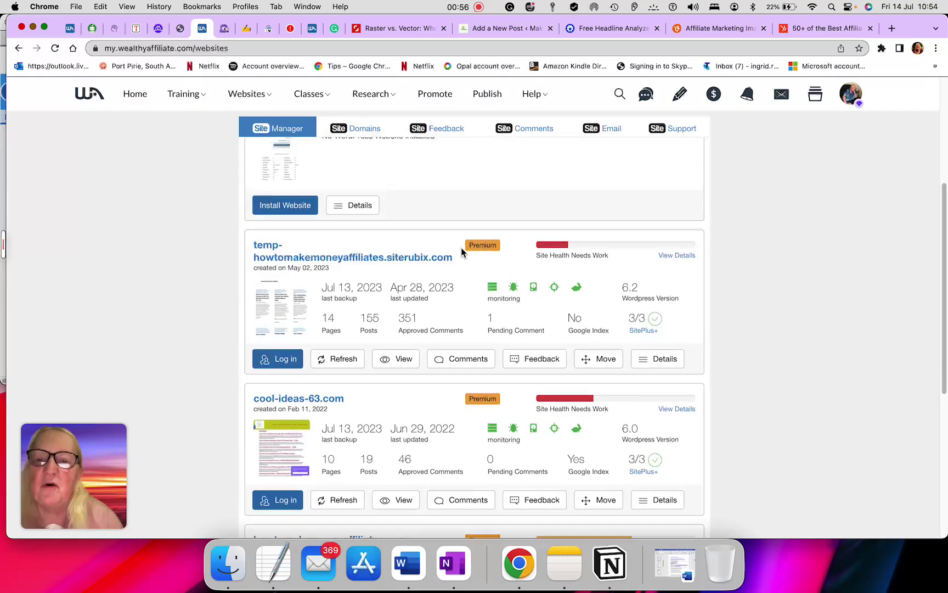
scroll(461, 253, up, 1)
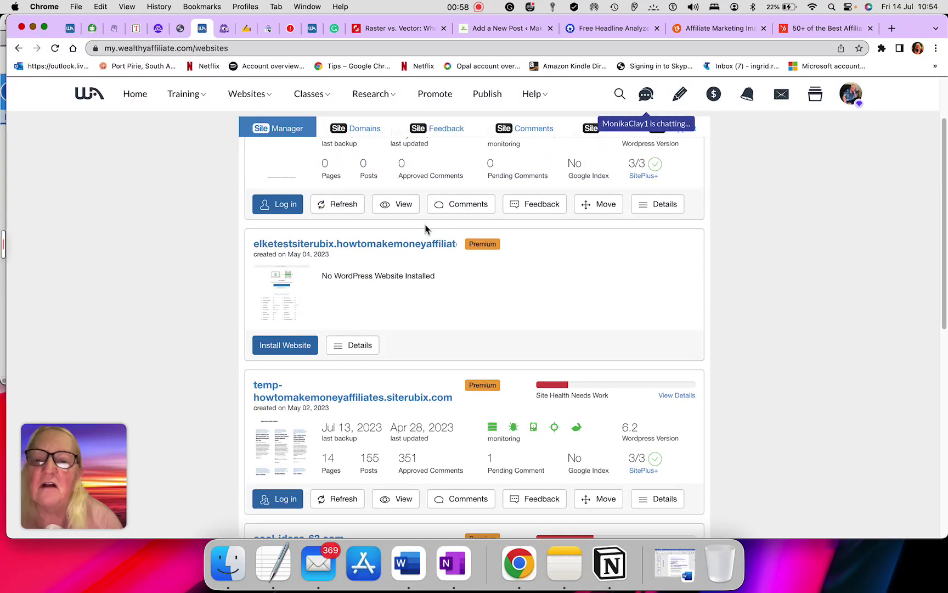
scroll(508, 274, up, 3)
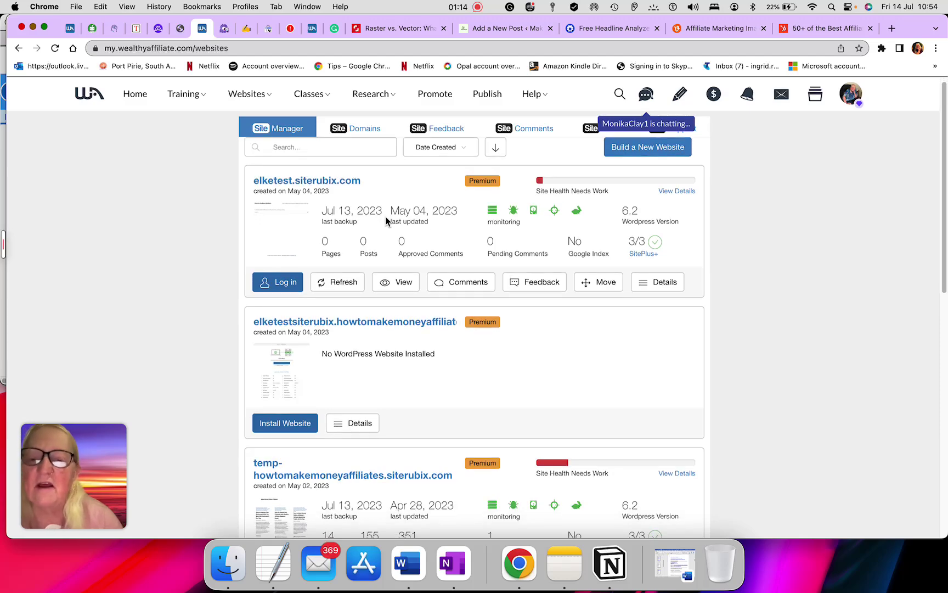
scroll(385, 216, down, 5)
scroll(400, 235, down, 1)
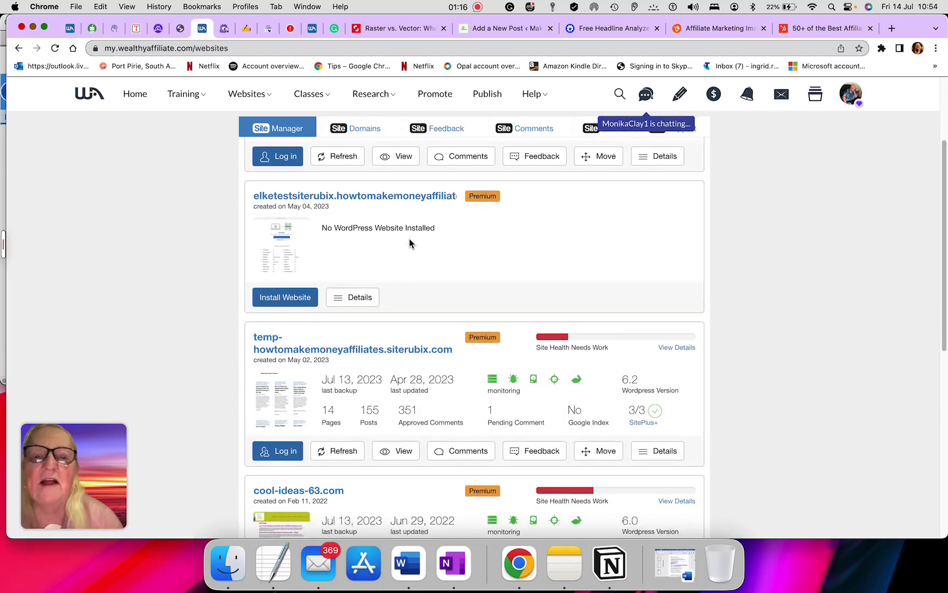
scroll(432, 245, down, 4)
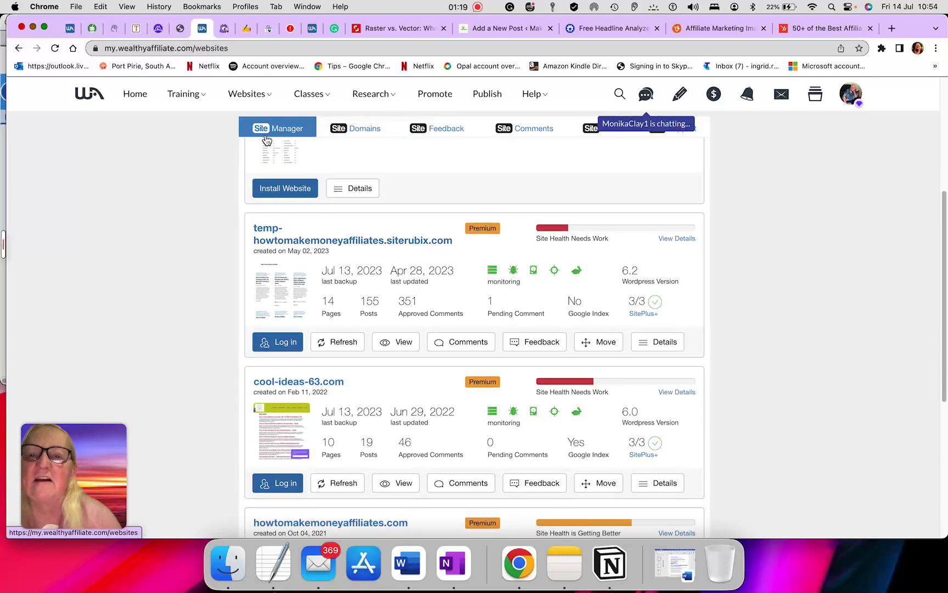
Open Site Builder and review its Free Domain, Domain I Own and Register a Domain choices
click(246, 94)
right_click(242, 215)
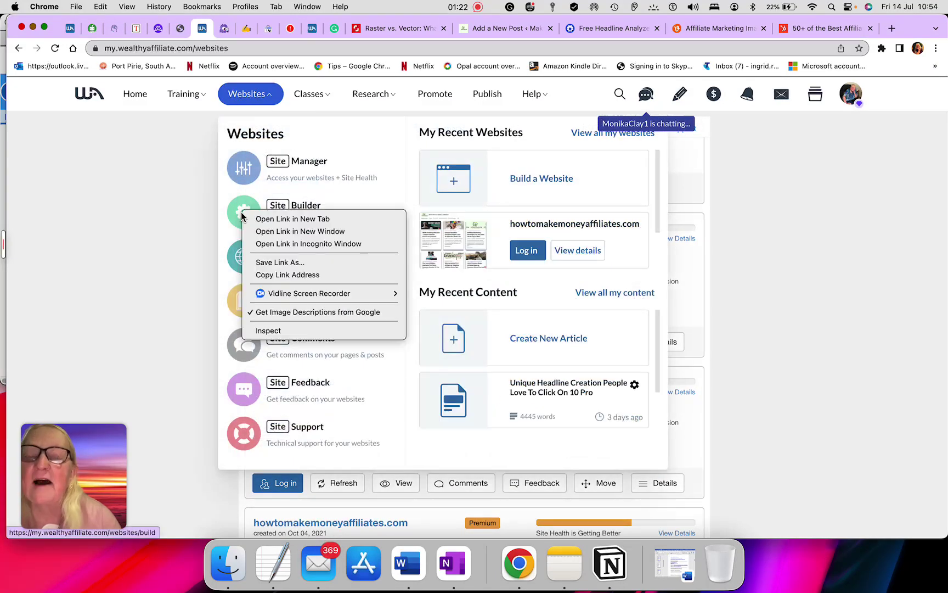
click(242, 215)
click(242, 215)
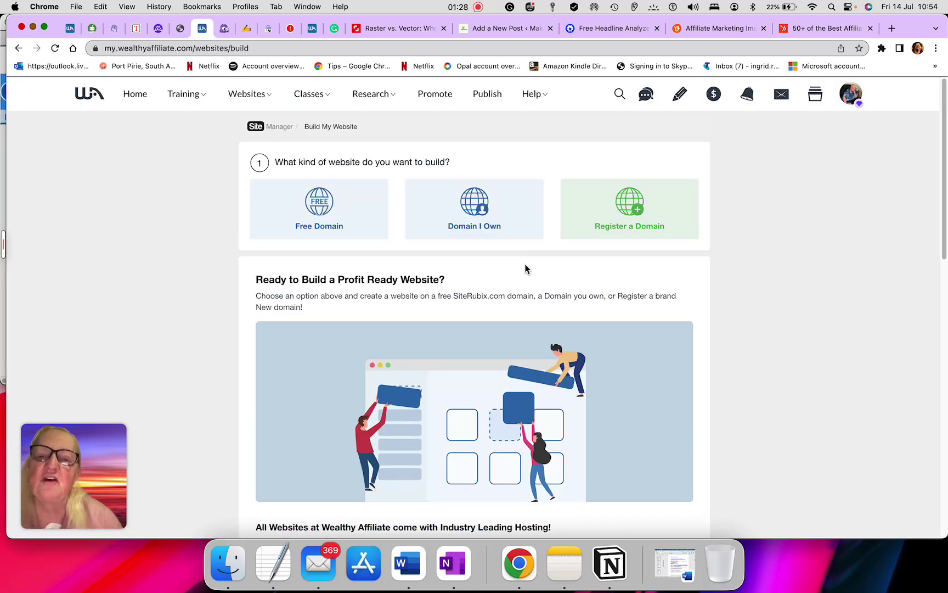
scroll(525, 269, down, 10)
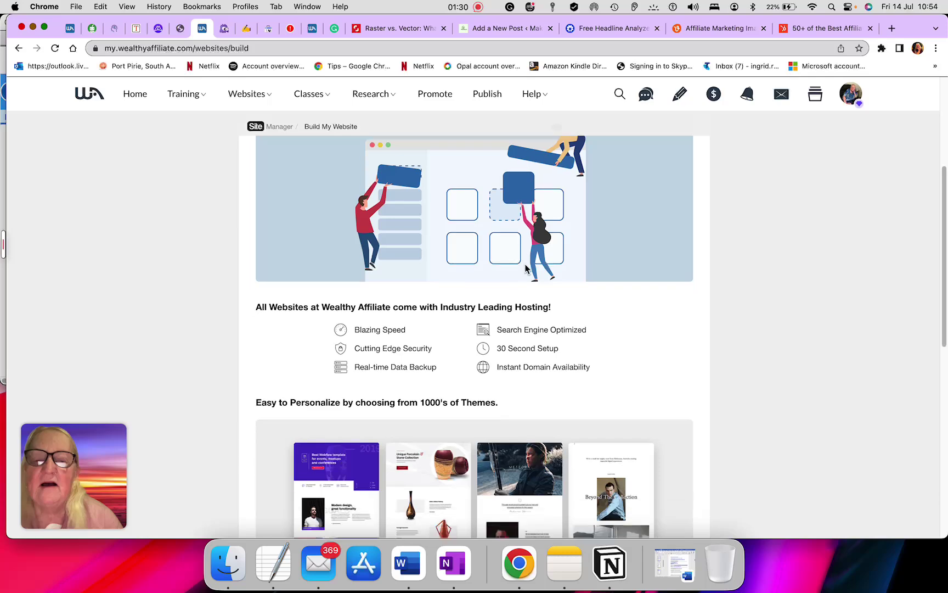
scroll(525, 264, down, 8)
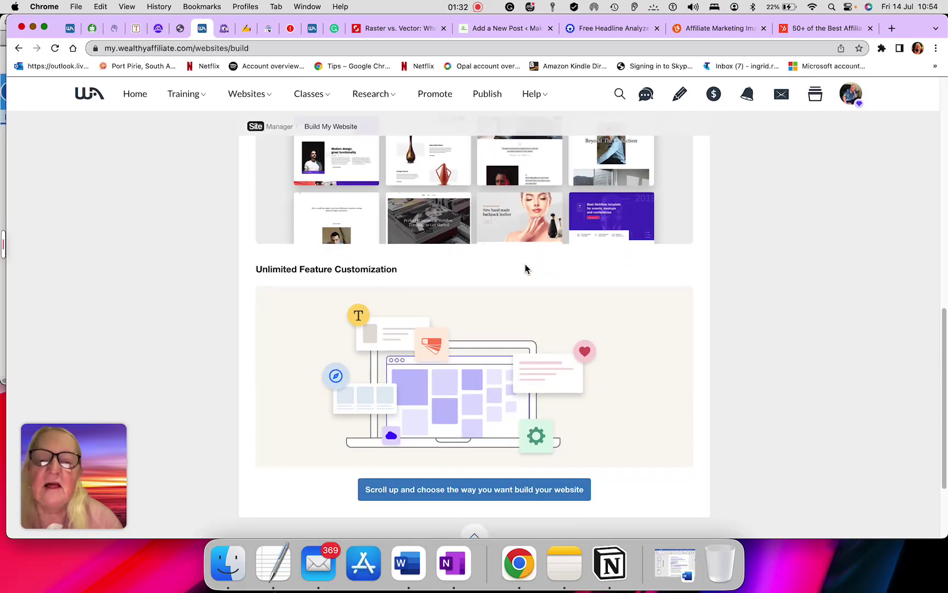
scroll(526, 268, up, 18)
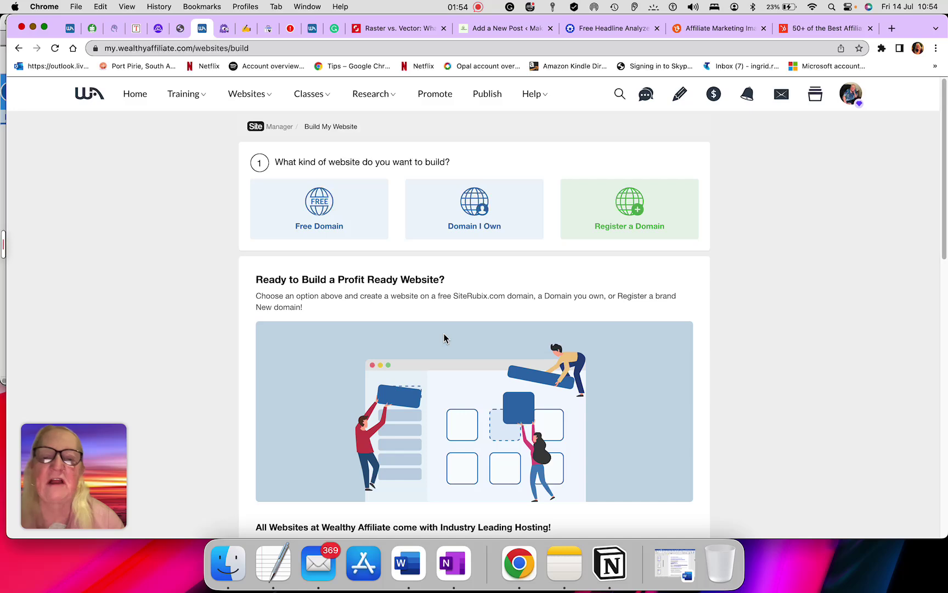
Open Site Domains, review the three registered domains, and select the Add your domain name field
click(251, 97)
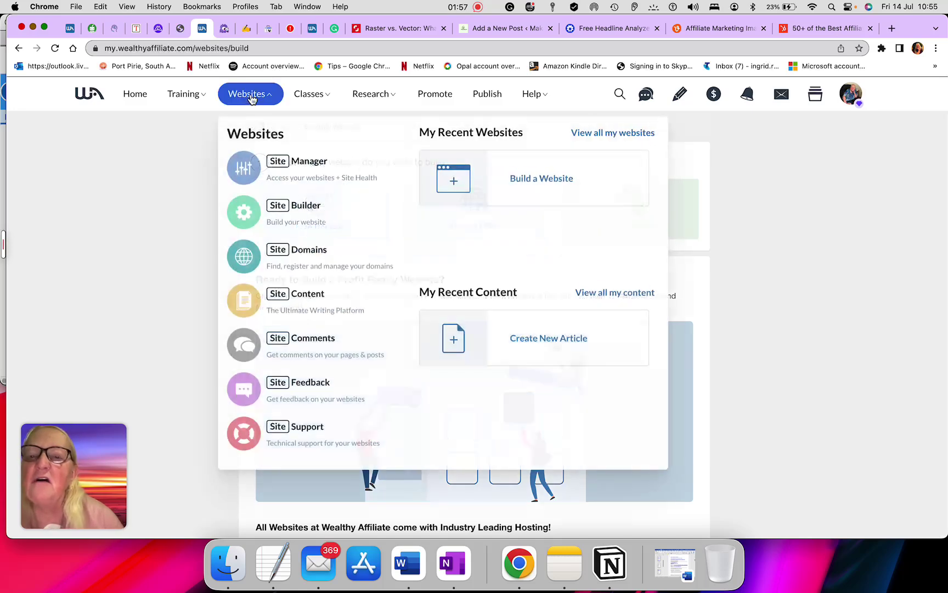
click(247, 258)
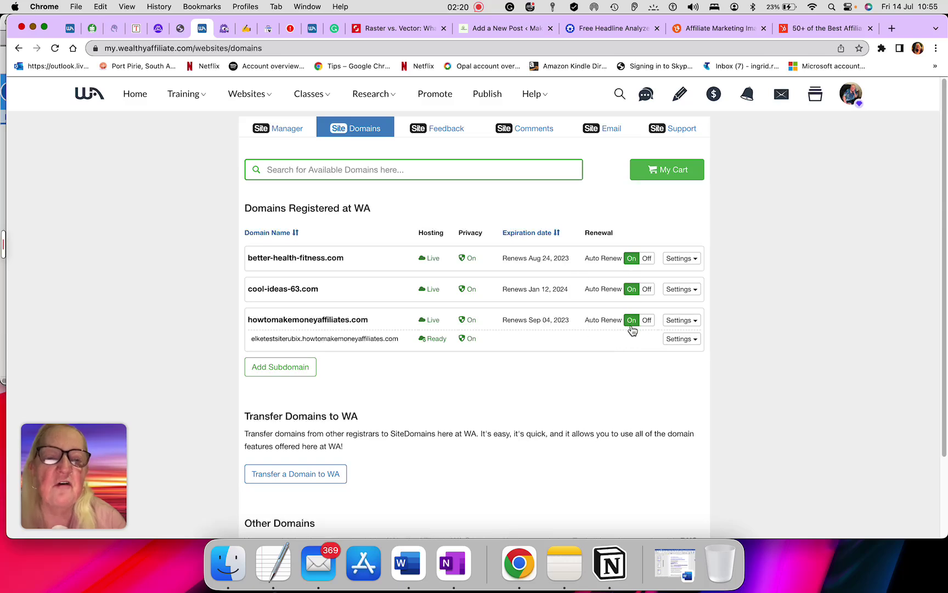
scroll(475, 376, down, 3)
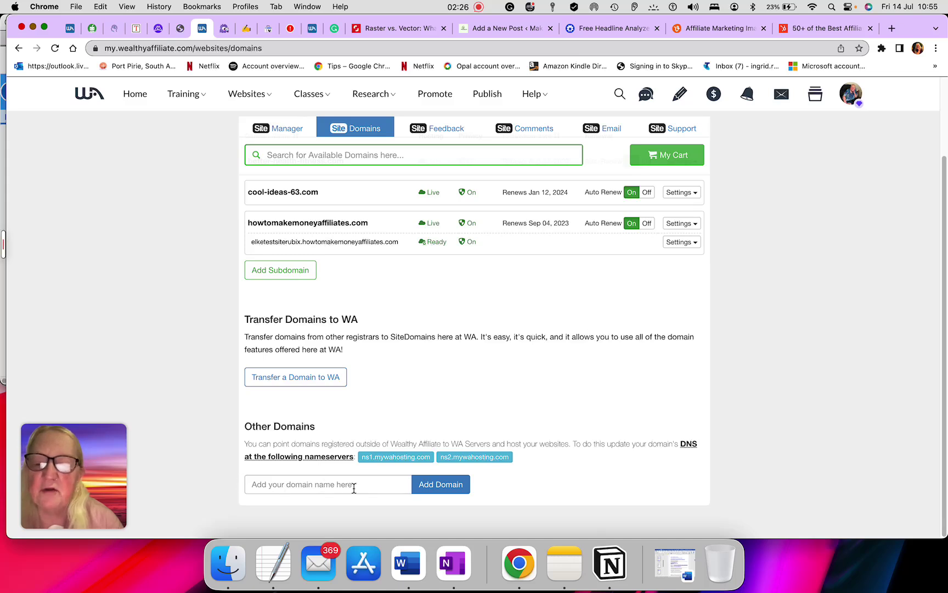
click(327, 483)
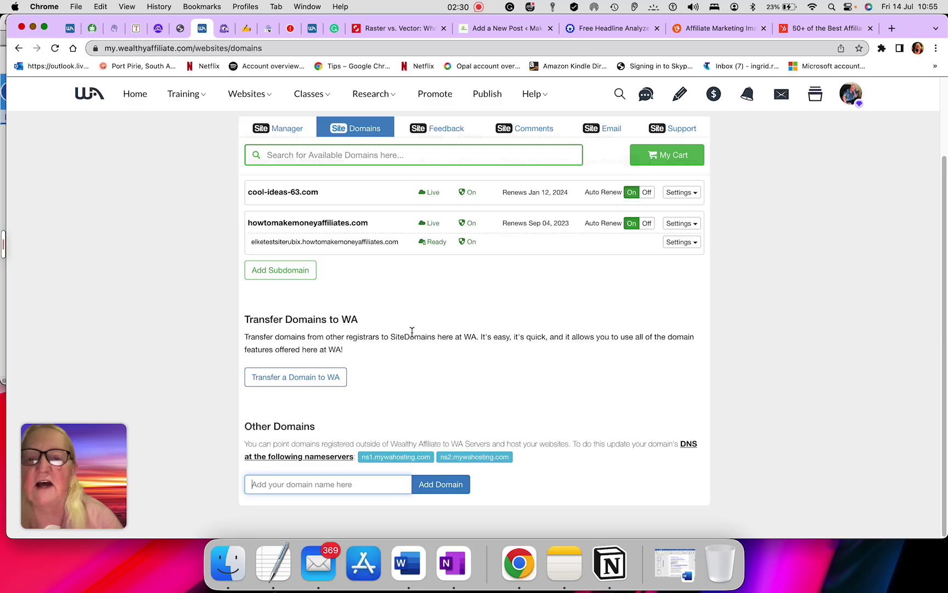
Open Site Content showing 529,565 words, 284 published and 17 unpublished article cards
click(248, 97)
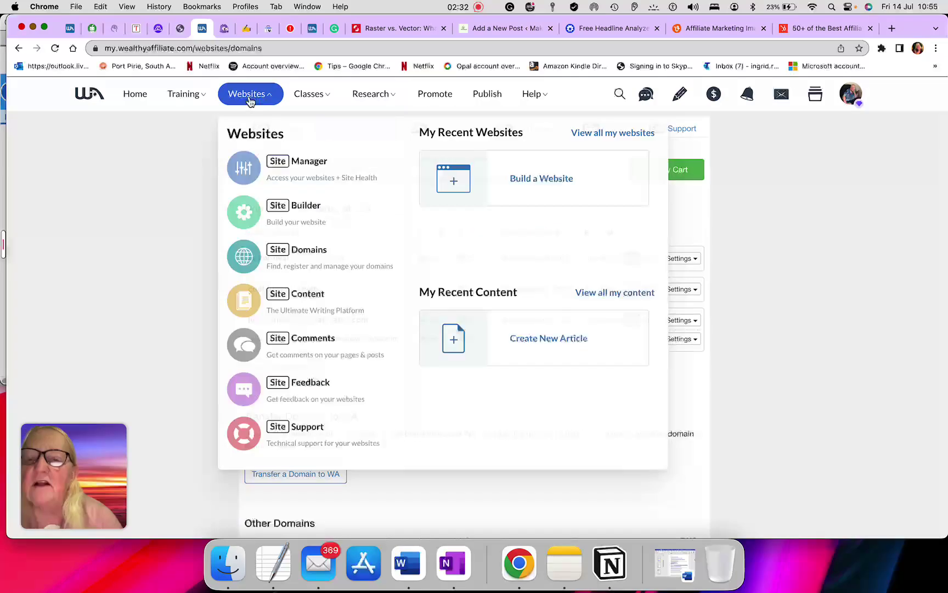
click(246, 305)
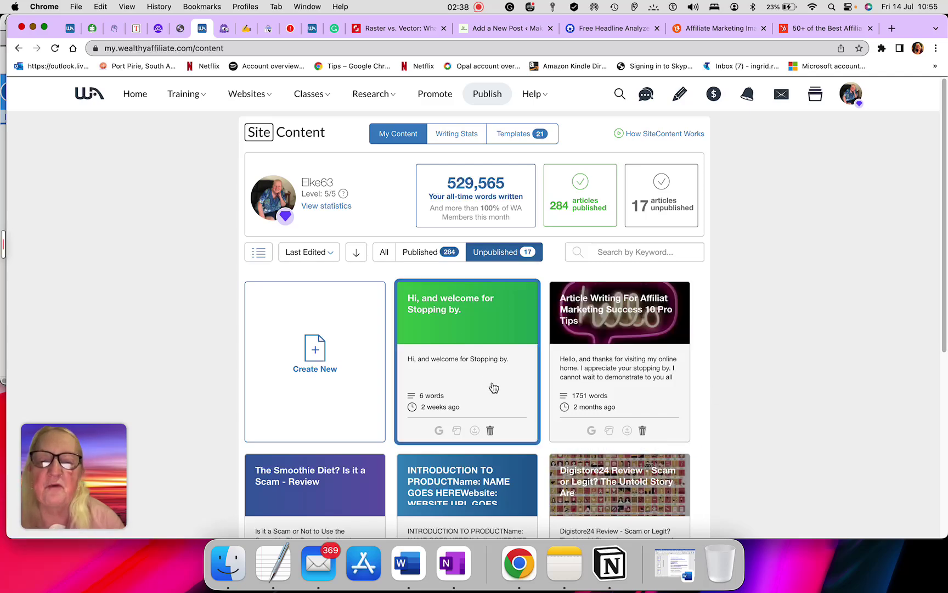
scroll(502, 391, down, 10)
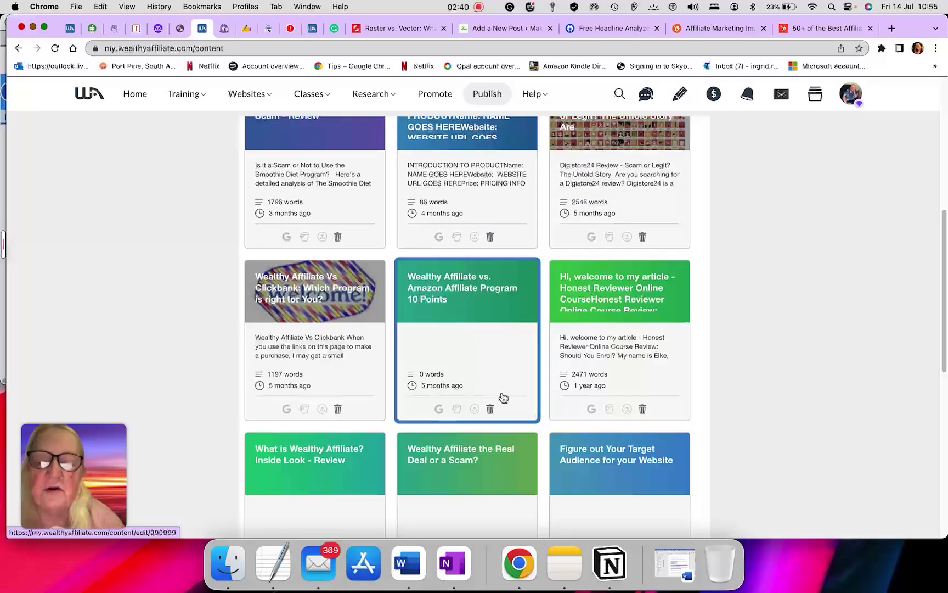
Open the 'Wealthy Affiliate Vs Clickbank' article in the editor and read through its 1197 words
click(297, 350)
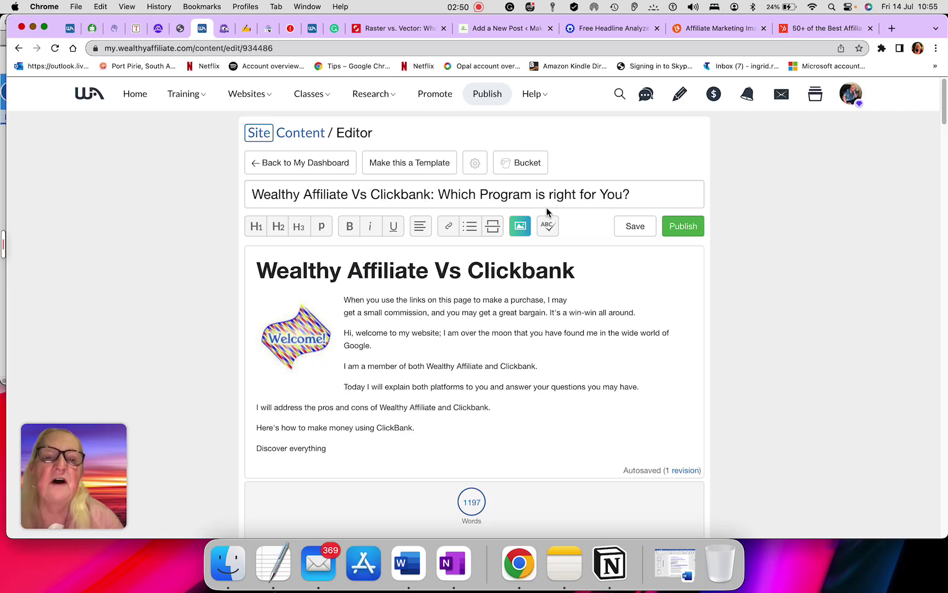
scroll(615, 366, down, 2)
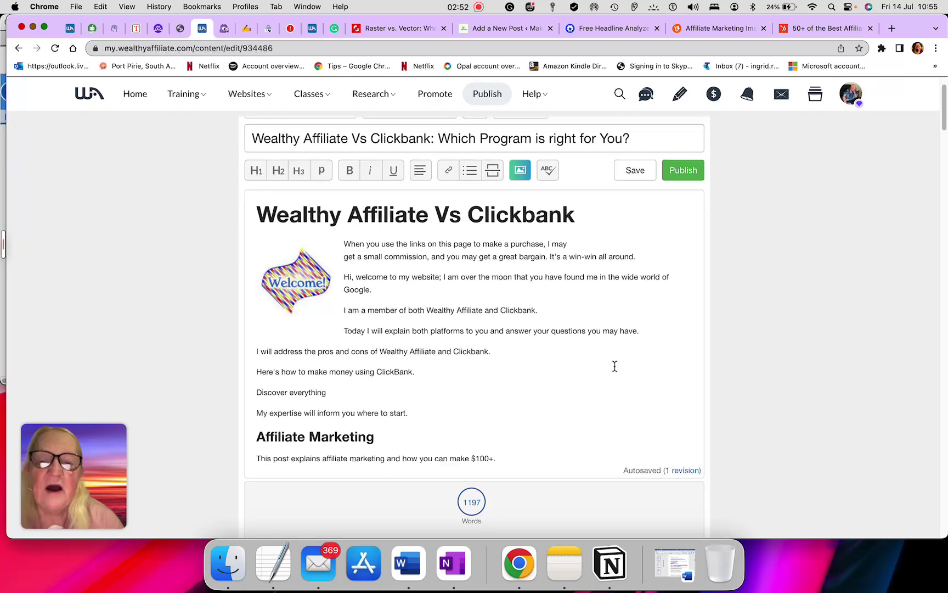
scroll(614, 366, down, 6)
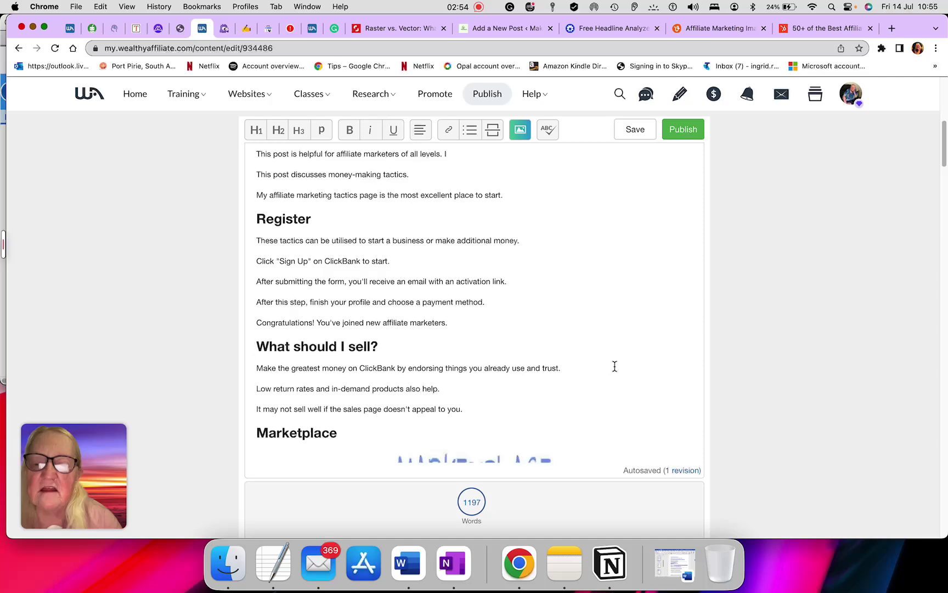
scroll(615, 366, down, 5)
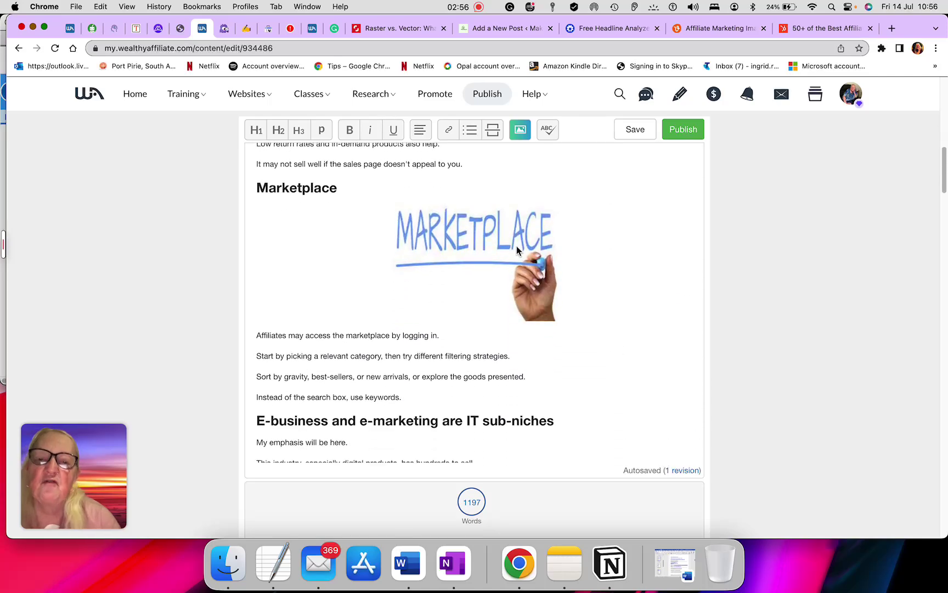
scroll(615, 376, down, 10)
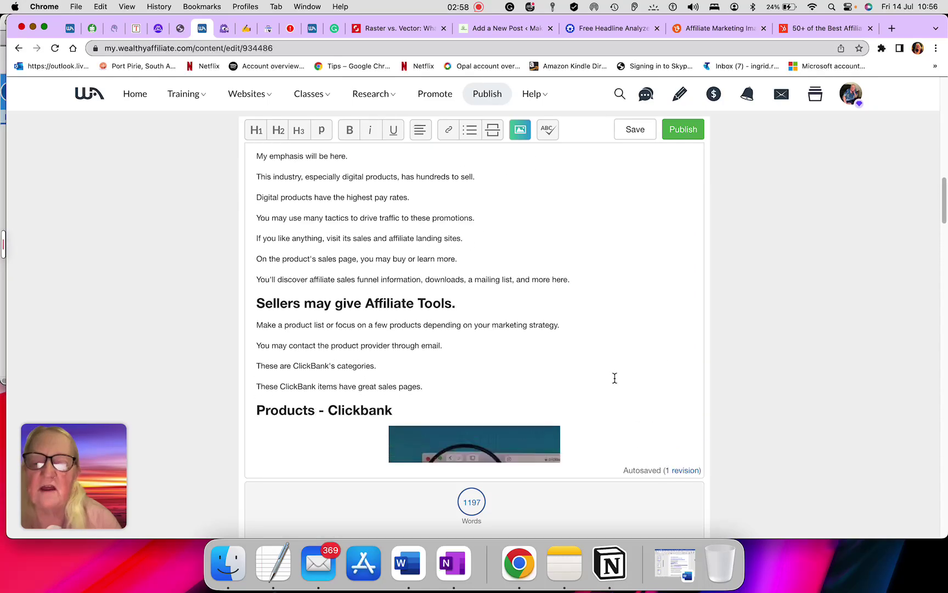
scroll(615, 378, down, 10)
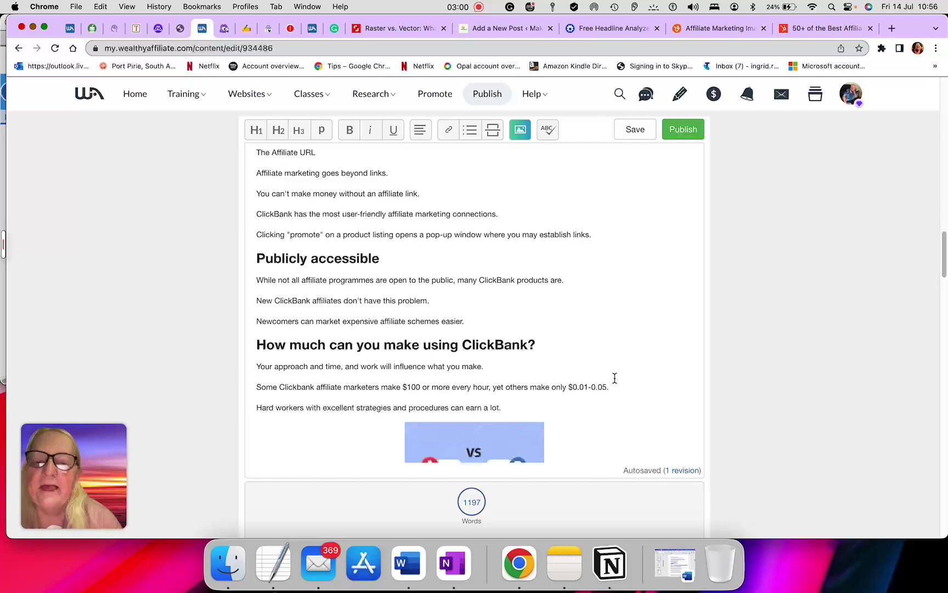
scroll(614, 379, down, 10)
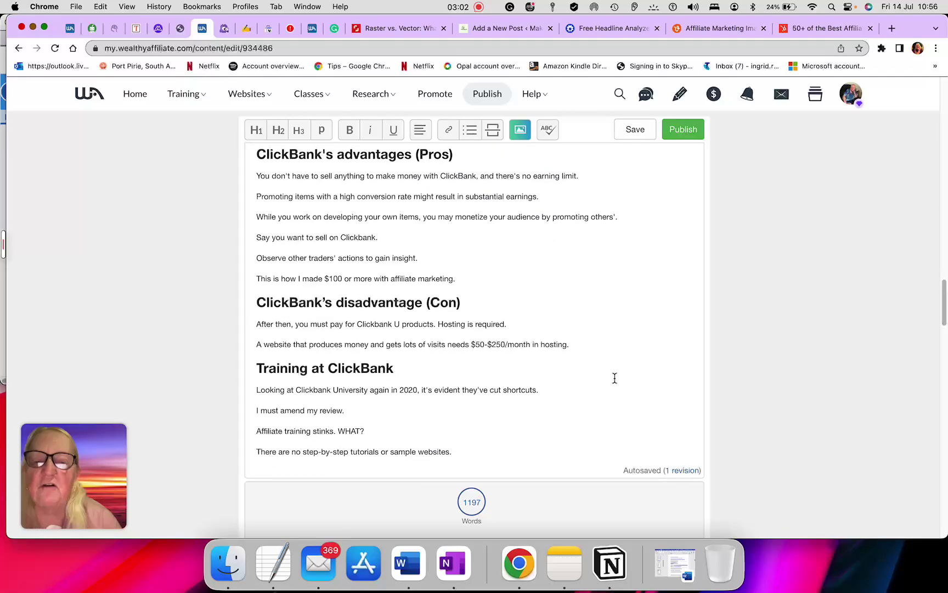
scroll(615, 378, down, 10)
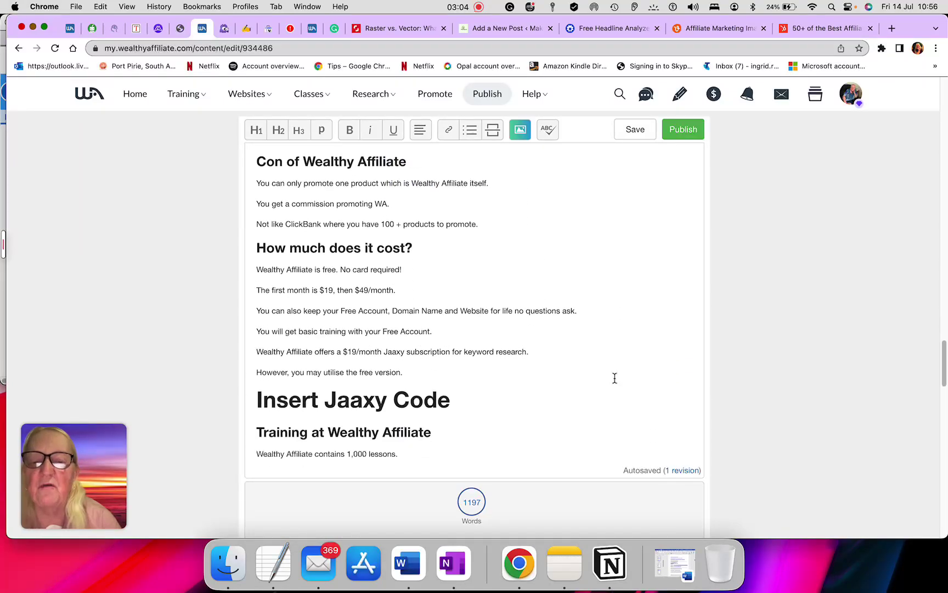
scroll(615, 378, down, 10)
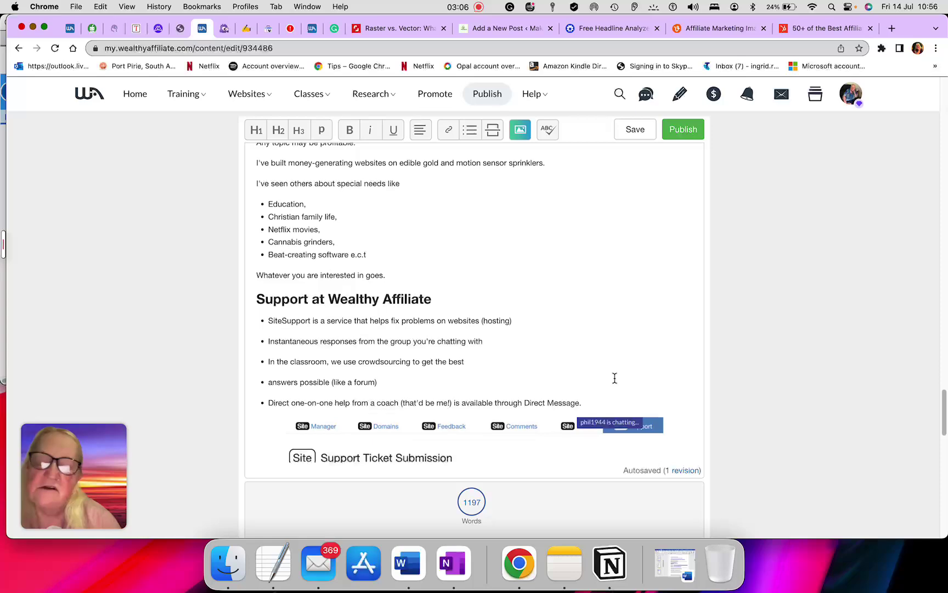
scroll(616, 384, down, 10)
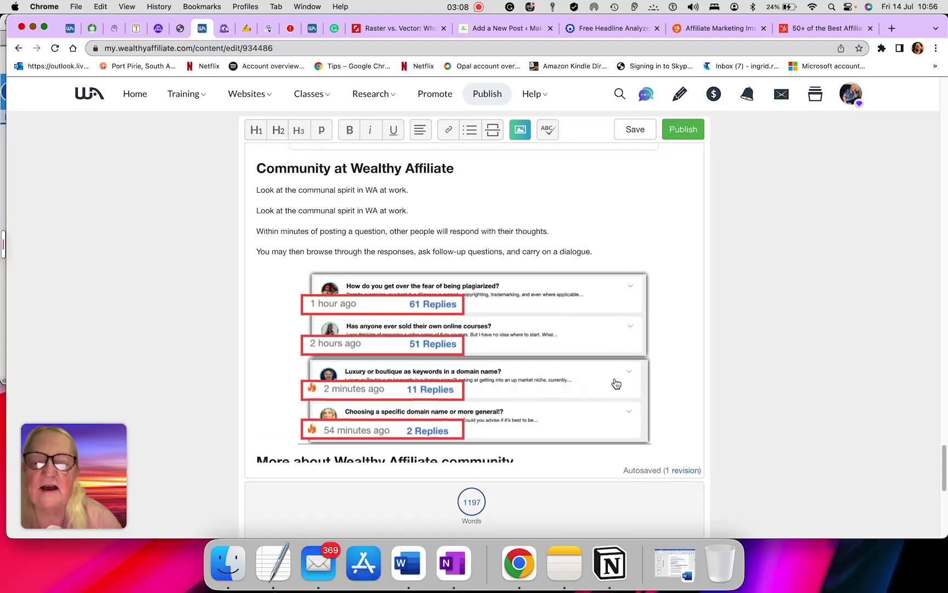
scroll(615, 377, down, 8)
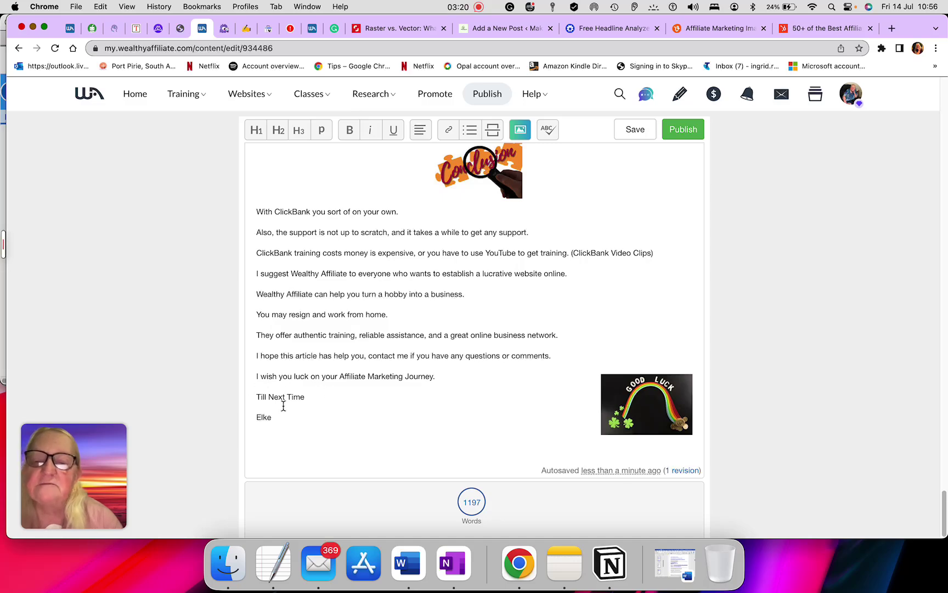
scroll(464, 289, up, 15)
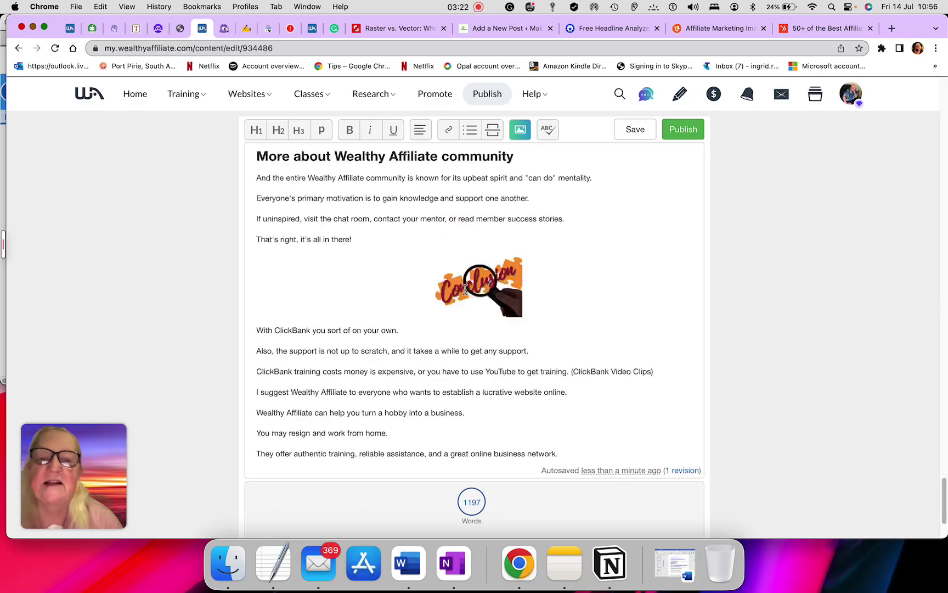
scroll(464, 289, up, 20)
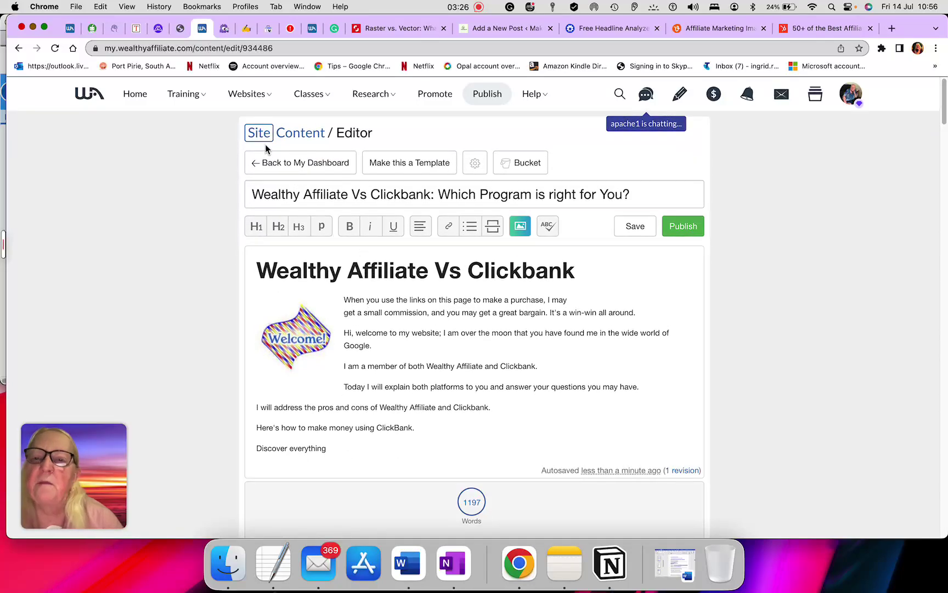
Go to Site Comments and attempt Request Comments, triggering the insufficient-credits warning
click(246, 100)
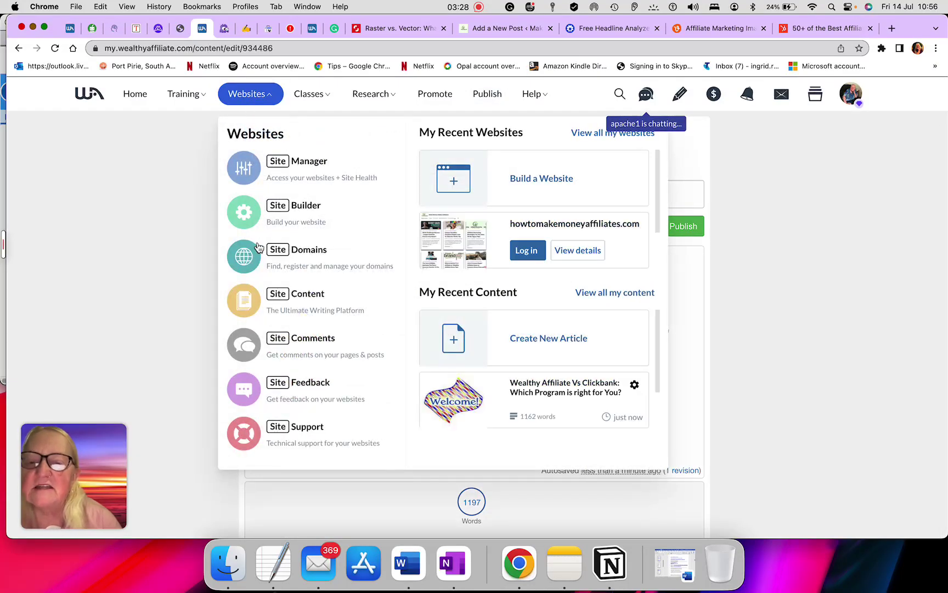
click(243, 345)
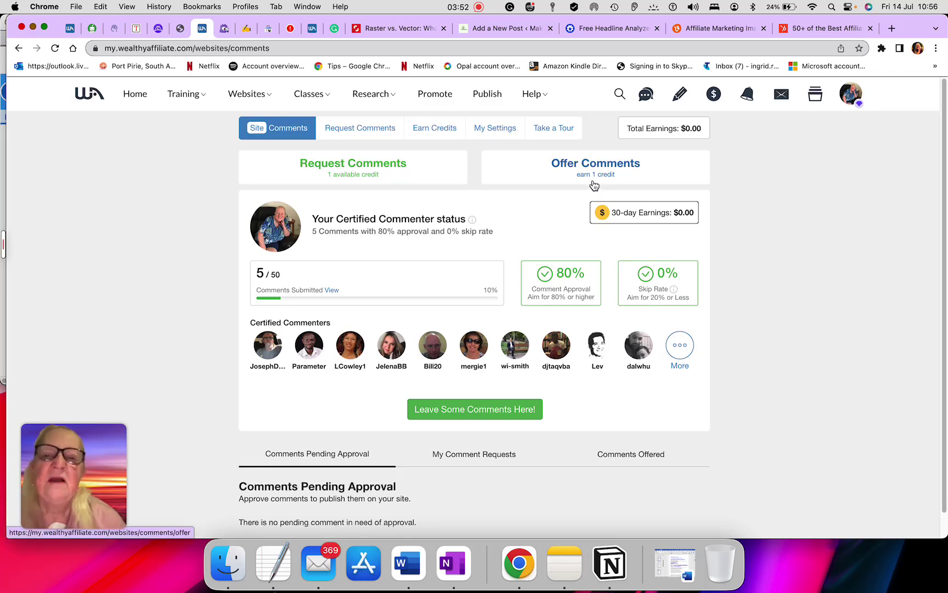
click(420, 172)
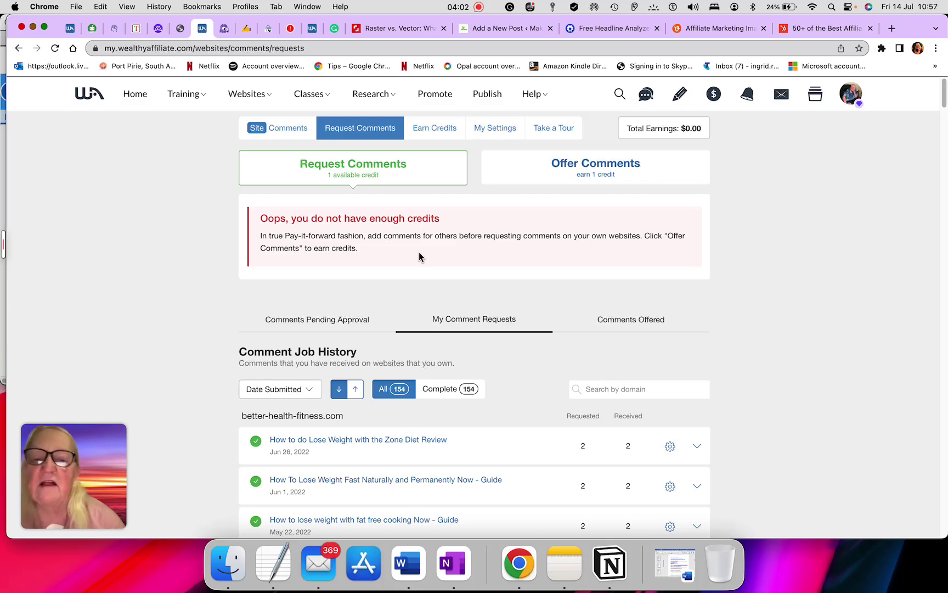
Take an Offer Comments job and open 'What is online affiliate marketing?' in a new tab
click(552, 173)
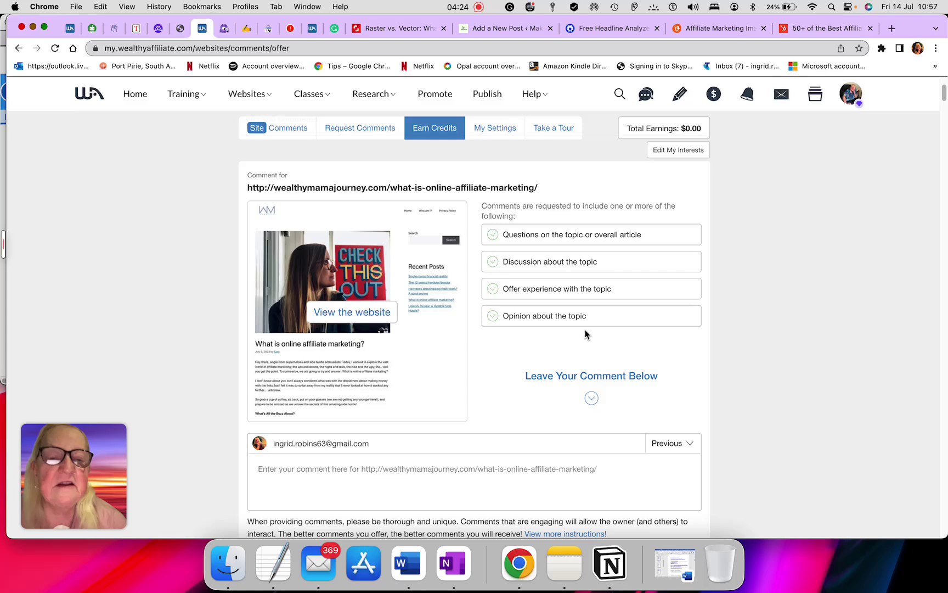
click(368, 319)
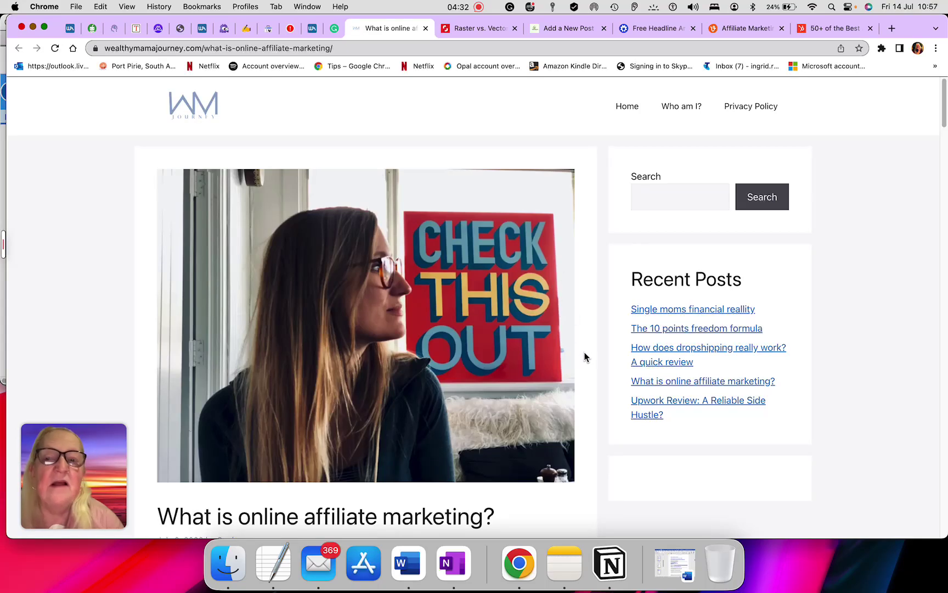
Read through the blog post's comments, then close its tab to return to the comment form
scroll(585, 357, down, 7)
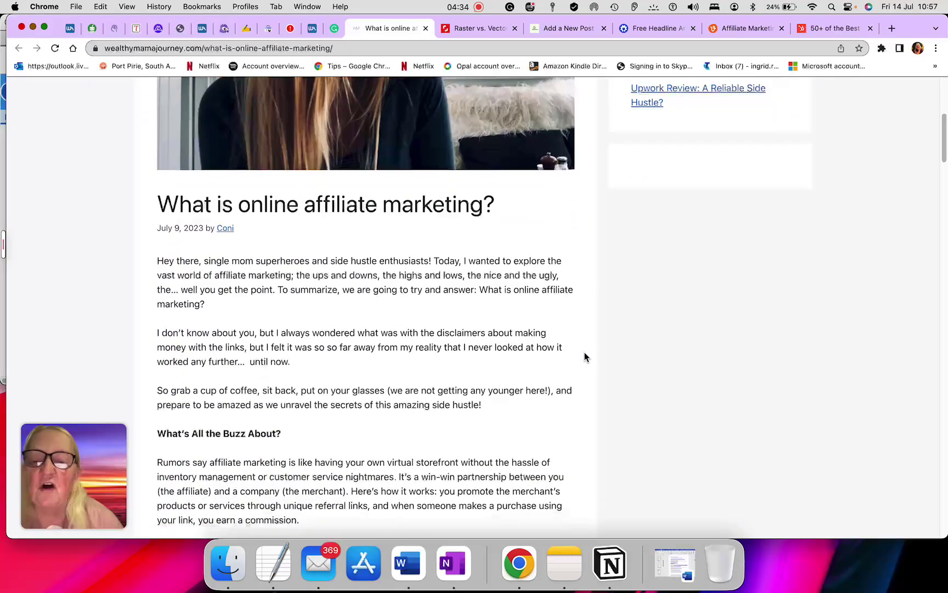
scroll(585, 357, down, 6)
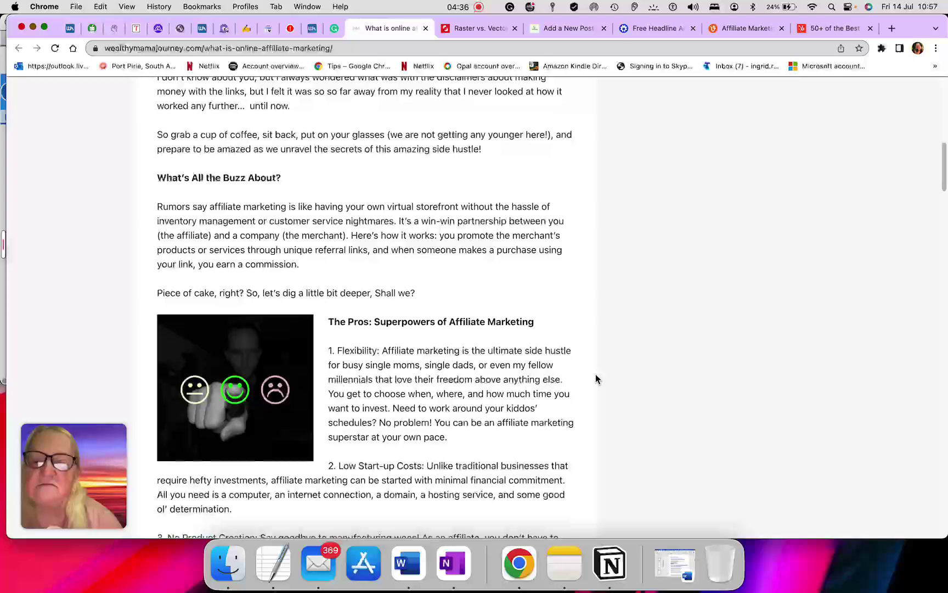
scroll(596, 379, down, 7)
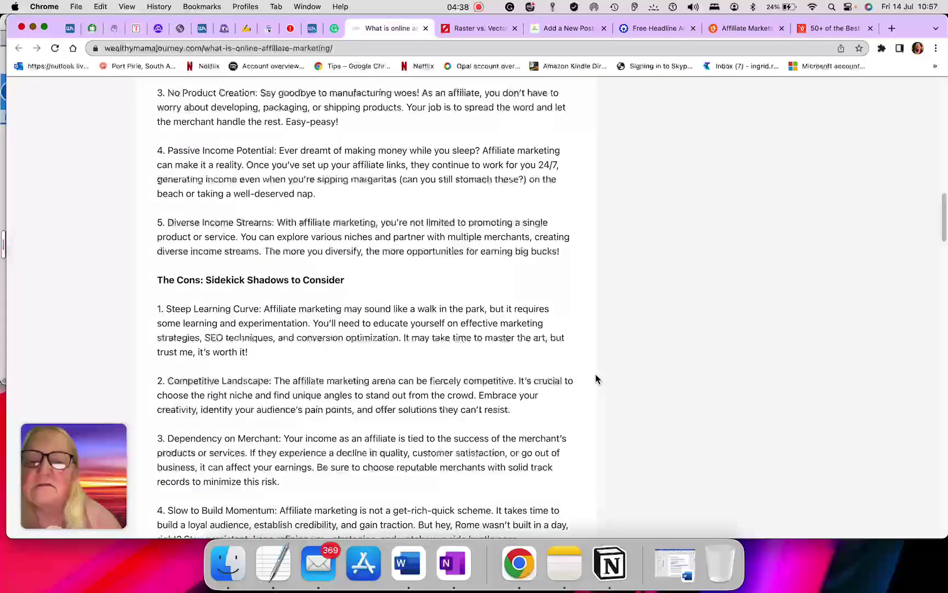
scroll(596, 379, down, 9)
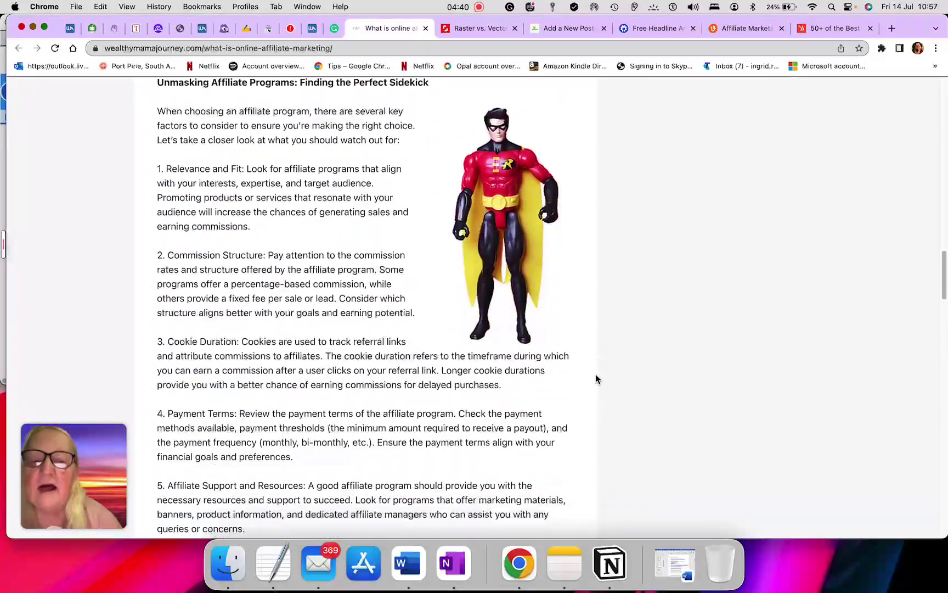
scroll(596, 379, down, 14)
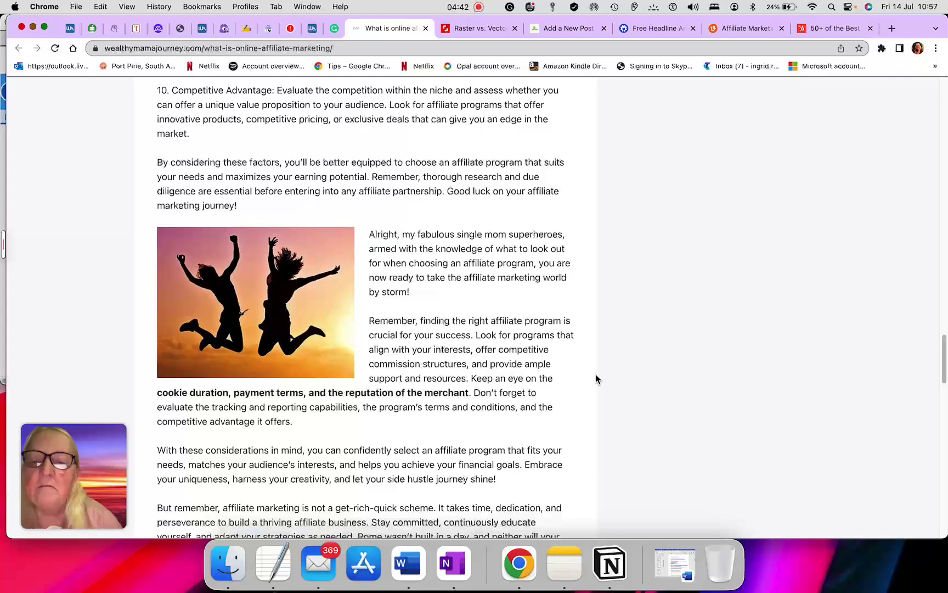
scroll(596, 379, down, 14)
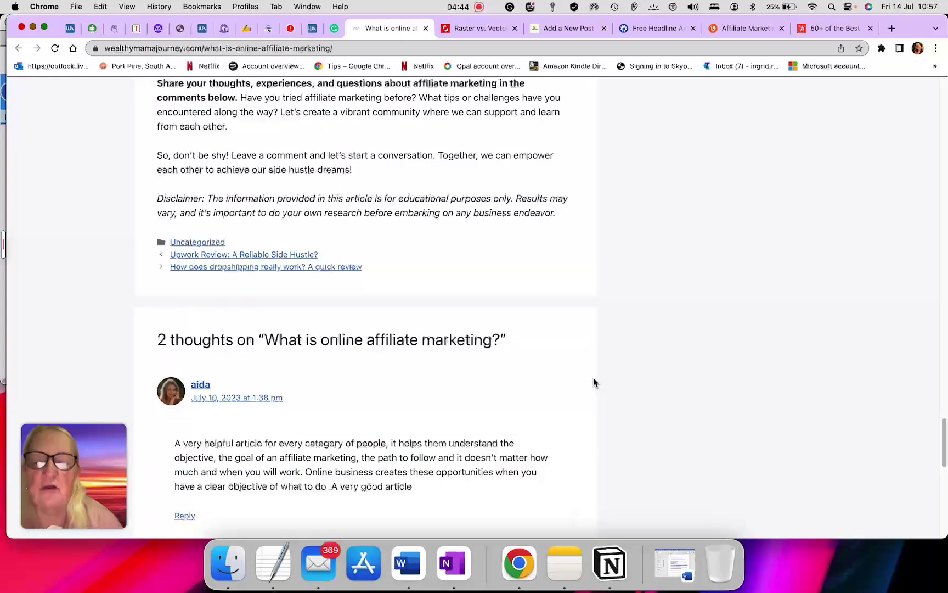
scroll(585, 412, down, 5)
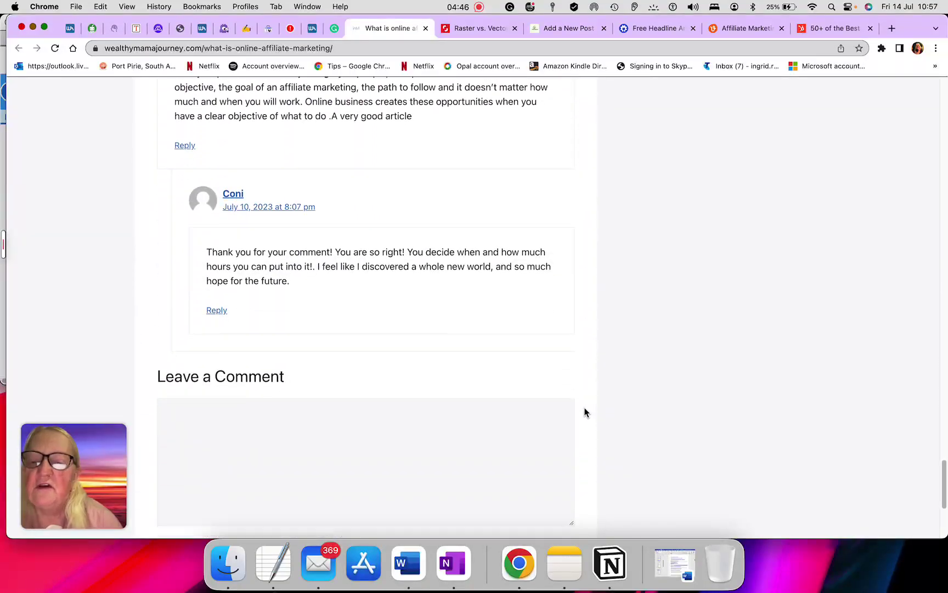
scroll(584, 412, up, 4)
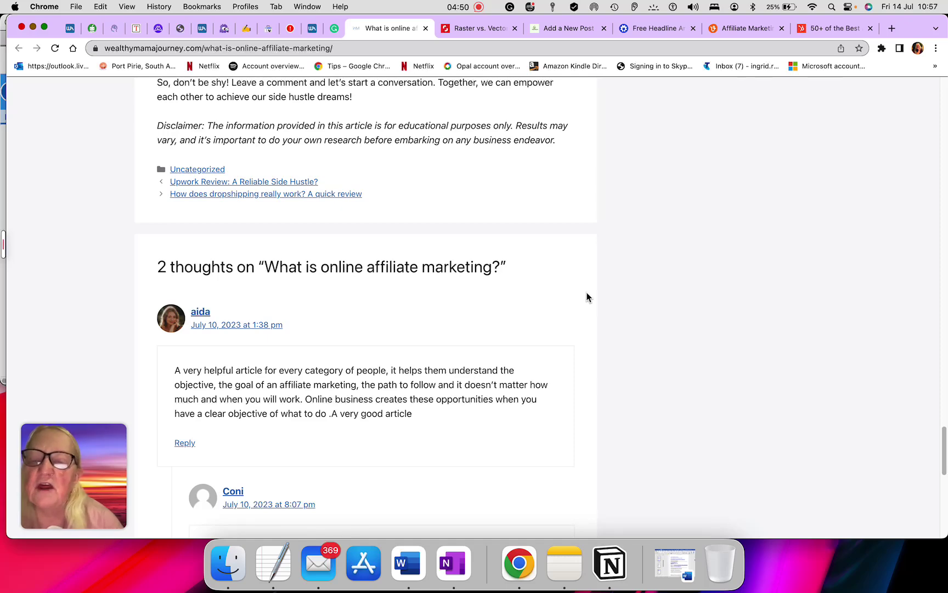
scroll(587, 297, up, 1)
scroll(587, 296, down, 6)
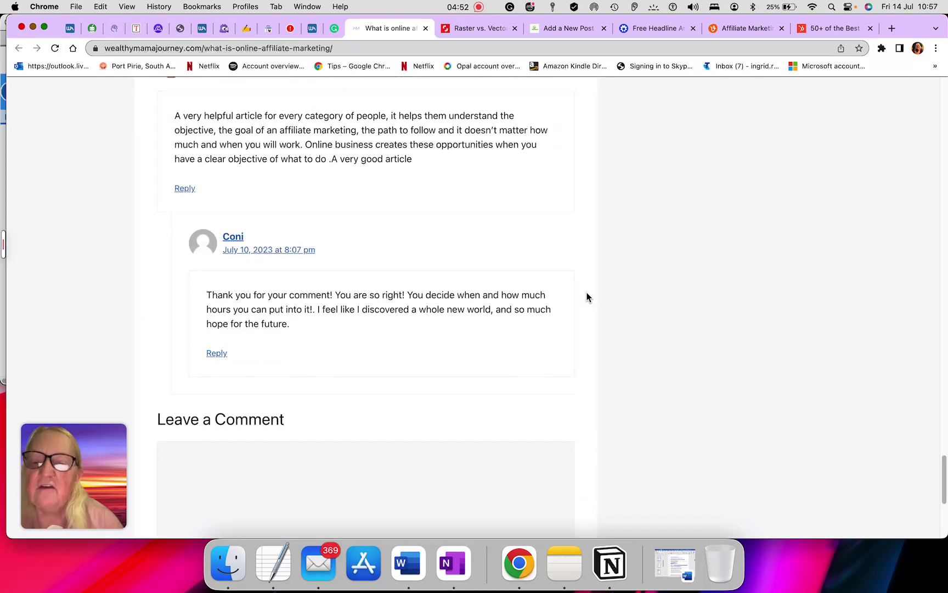
scroll(587, 297, down, 4)
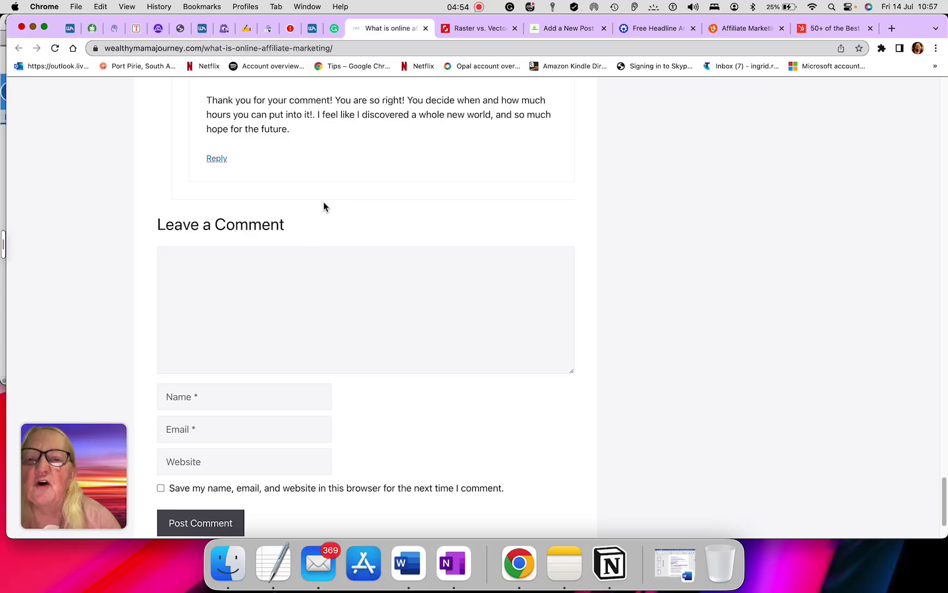
scroll(356, 393, up, 20)
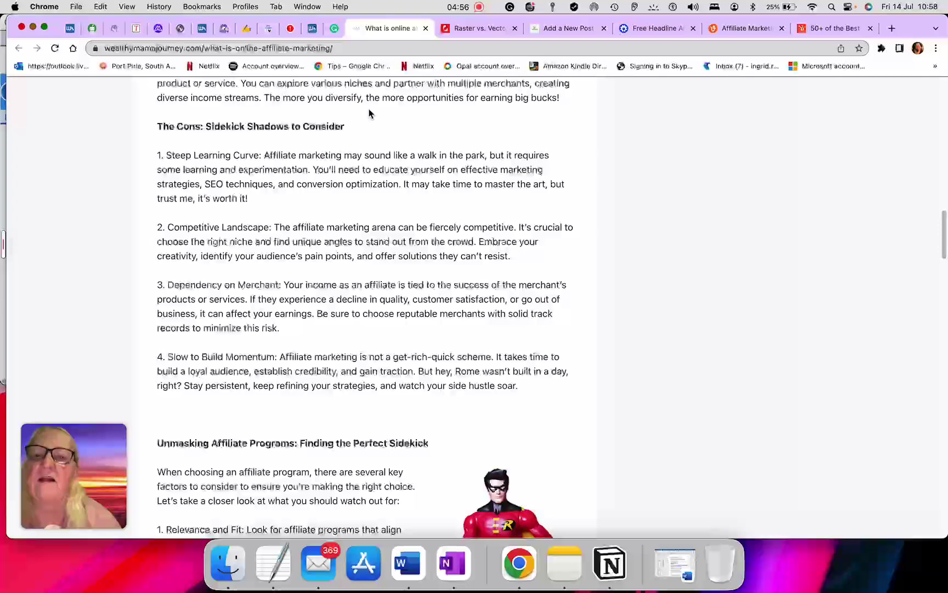
click(427, 29)
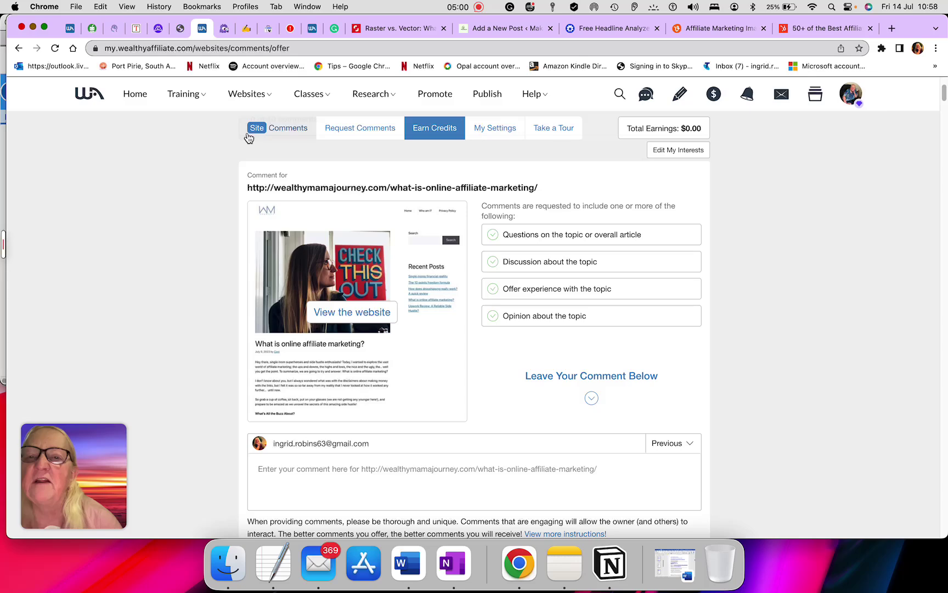
View Site Feedback, then open SiteSupport's ticket list with reply counts and dates
click(258, 97)
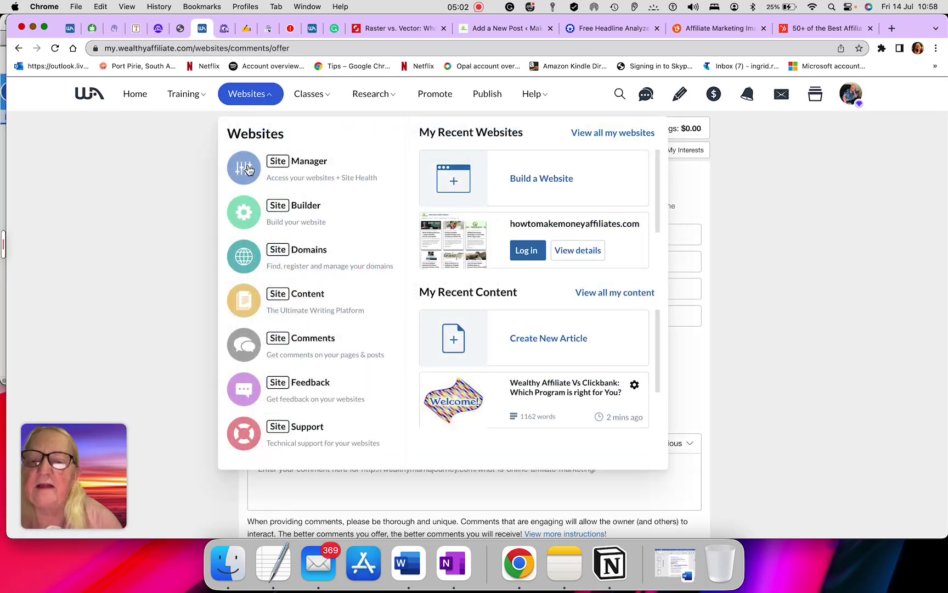
click(262, 379)
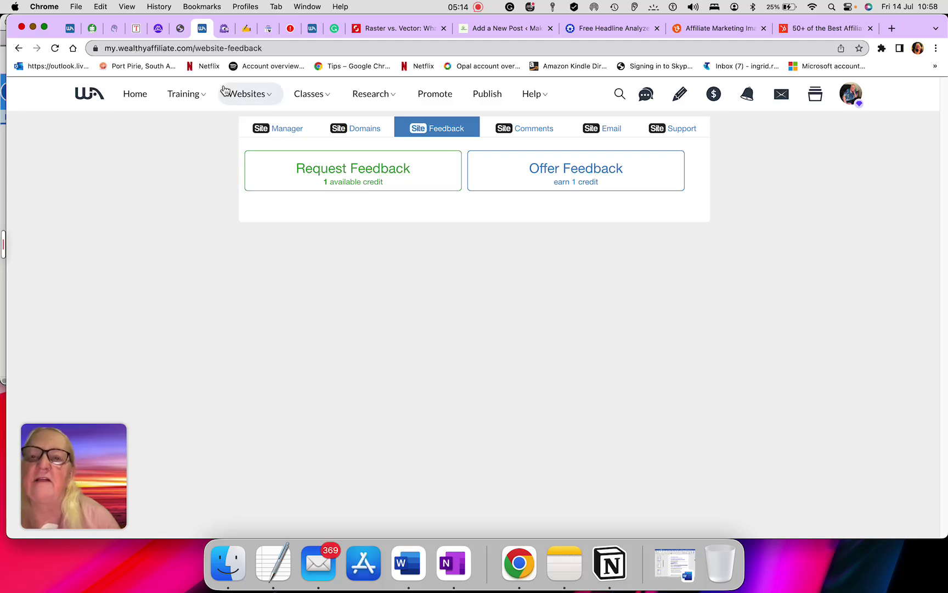
click(240, 102)
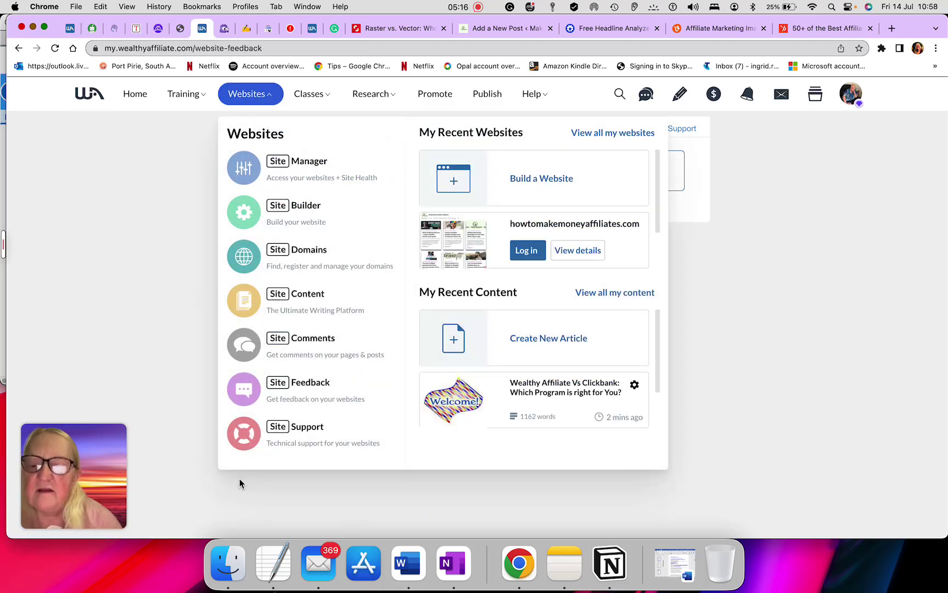
click(242, 435)
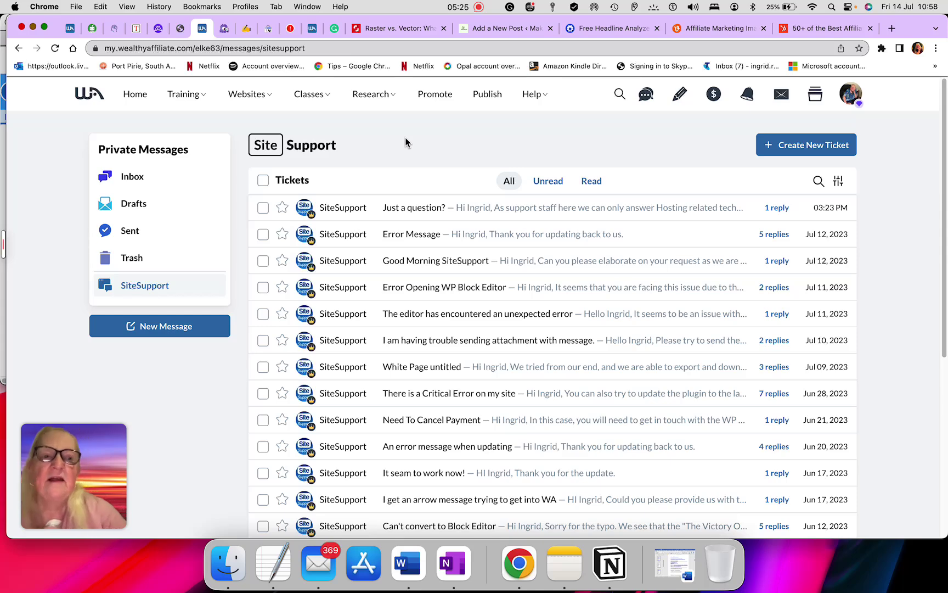
click(801, 149)
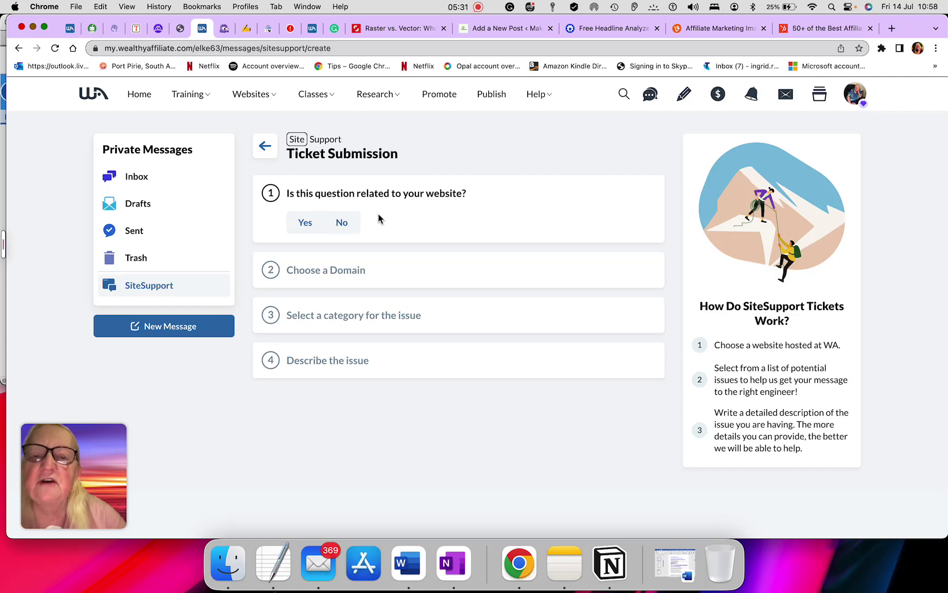
click(311, 227)
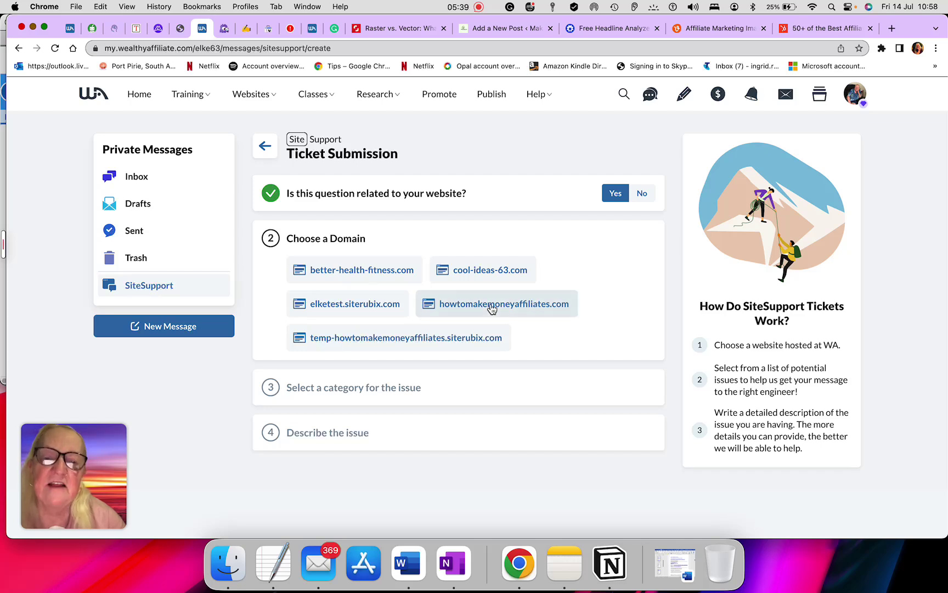
click(492, 308)
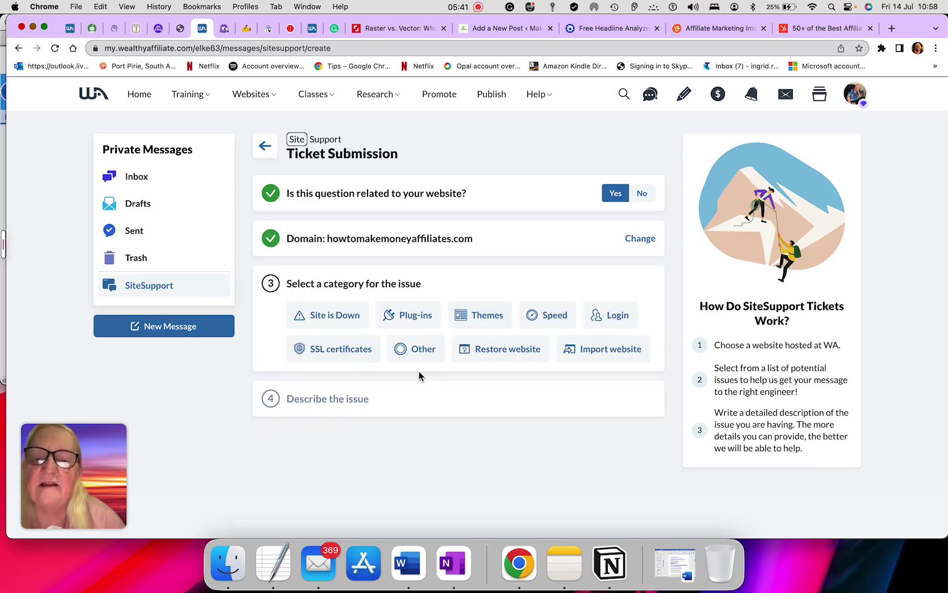
click(351, 327)
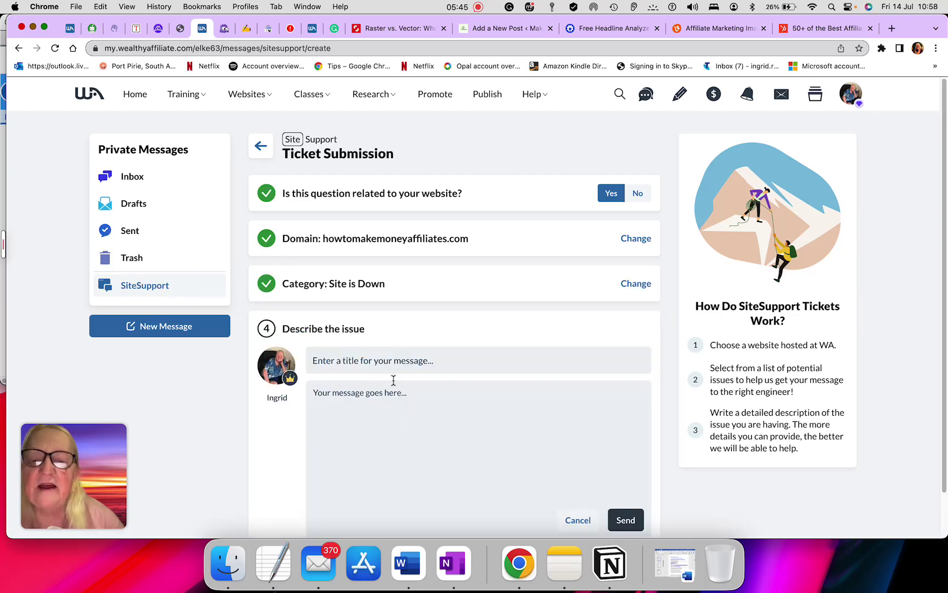
click(365, 354)
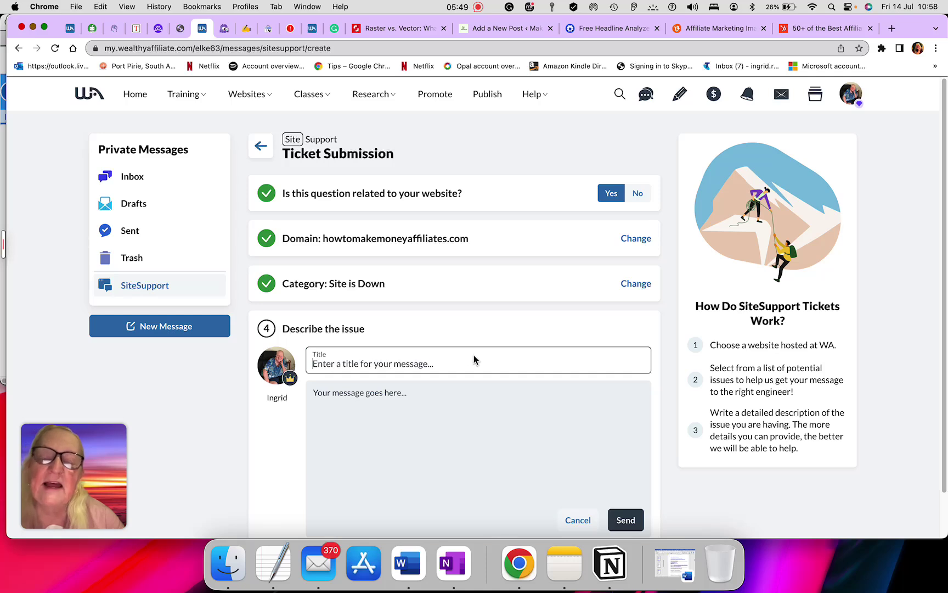
click(328, 400)
scroll(422, 448, down, 2)
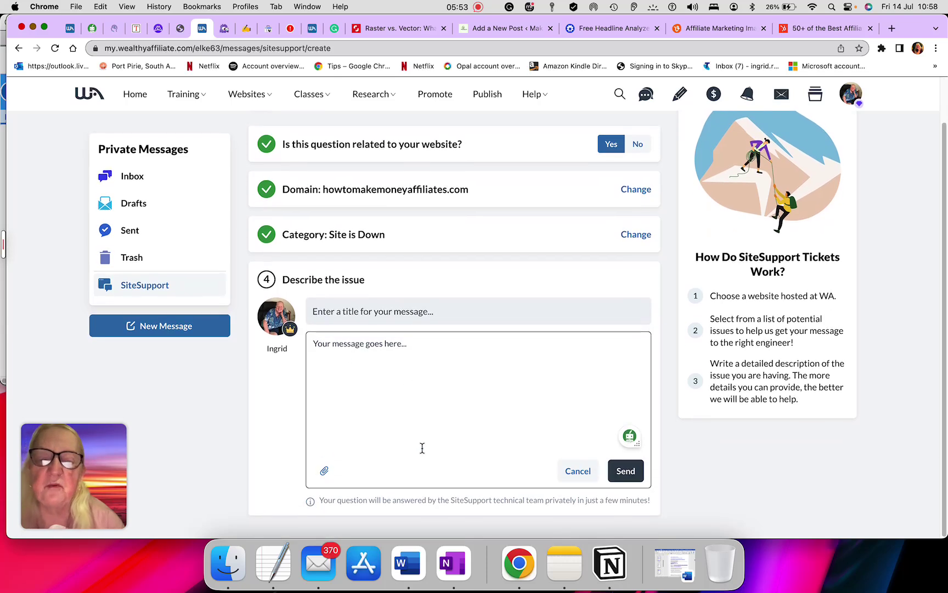
scroll(422, 448, up, 1)
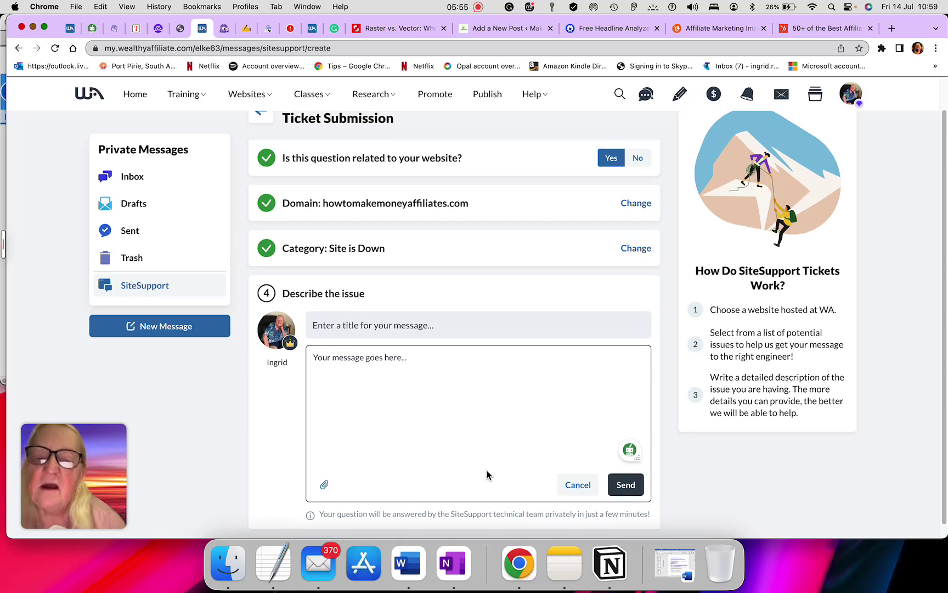
click(582, 487)
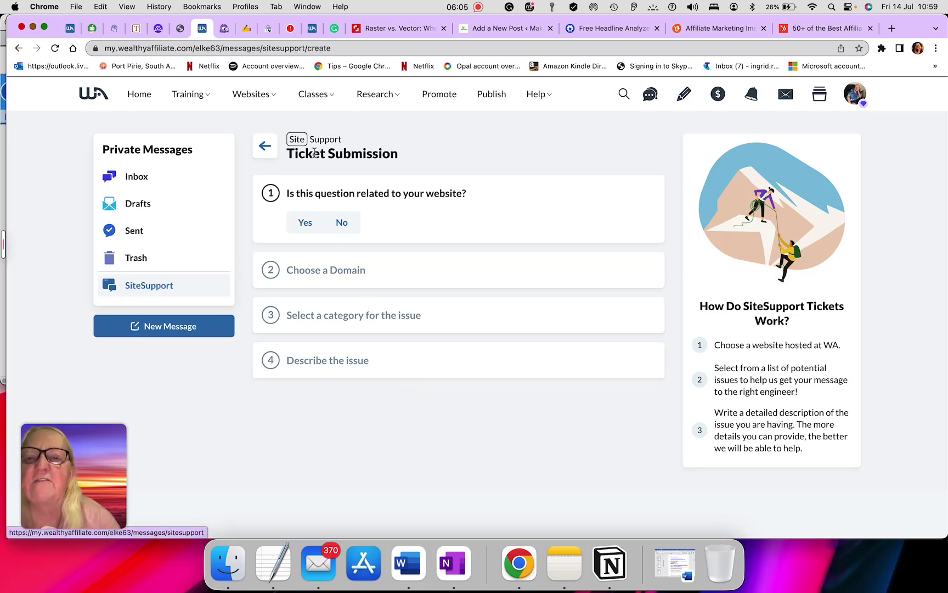
click(271, 153)
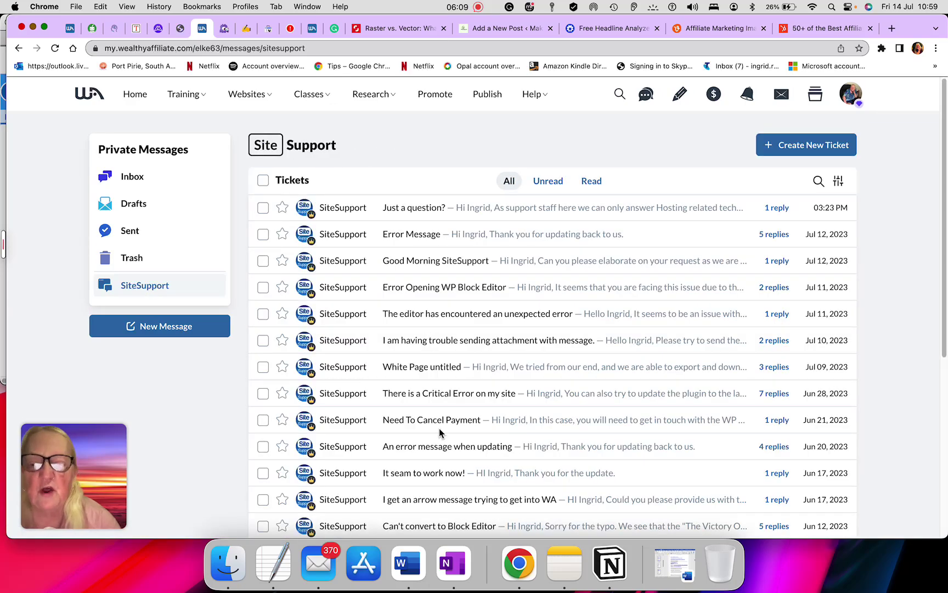
scroll(440, 432, down, 10)
scroll(440, 434, down, 12)
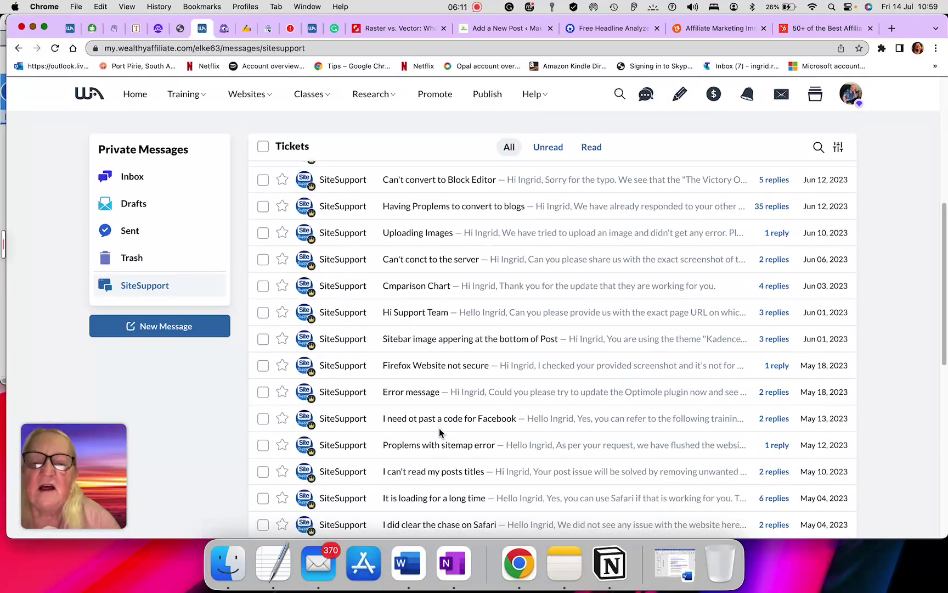
scroll(440, 428, down, 5)
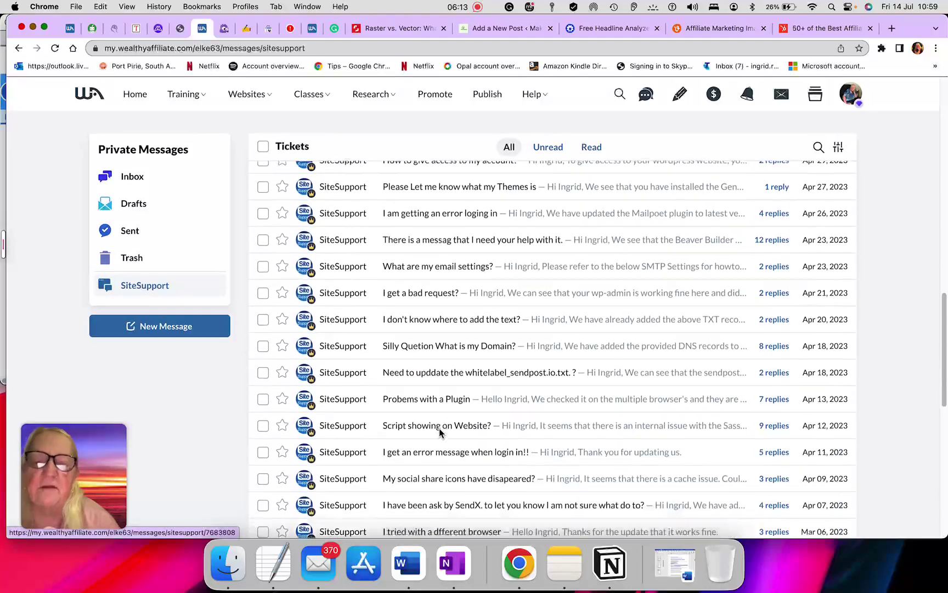
scroll(439, 428, up, 20)
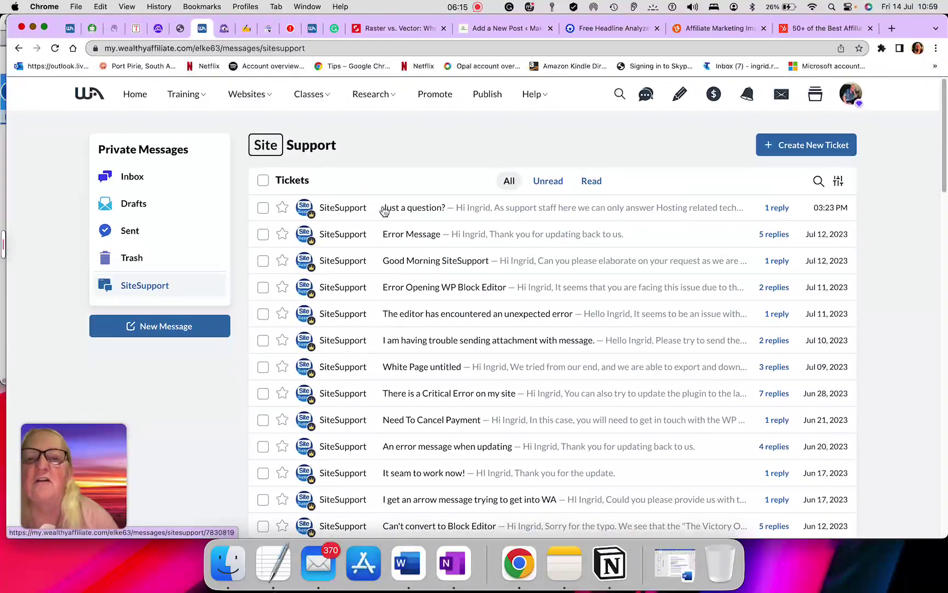